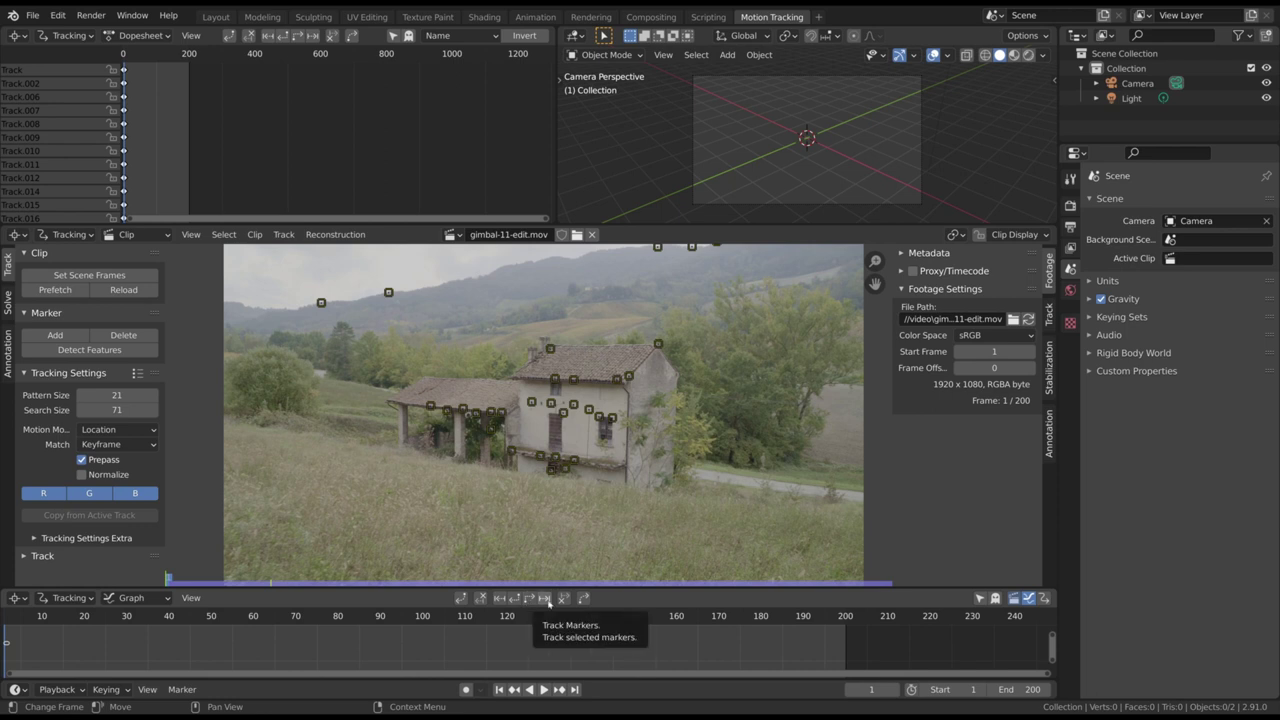
- Select all farmhouse markers and track them through the clip
key(a)
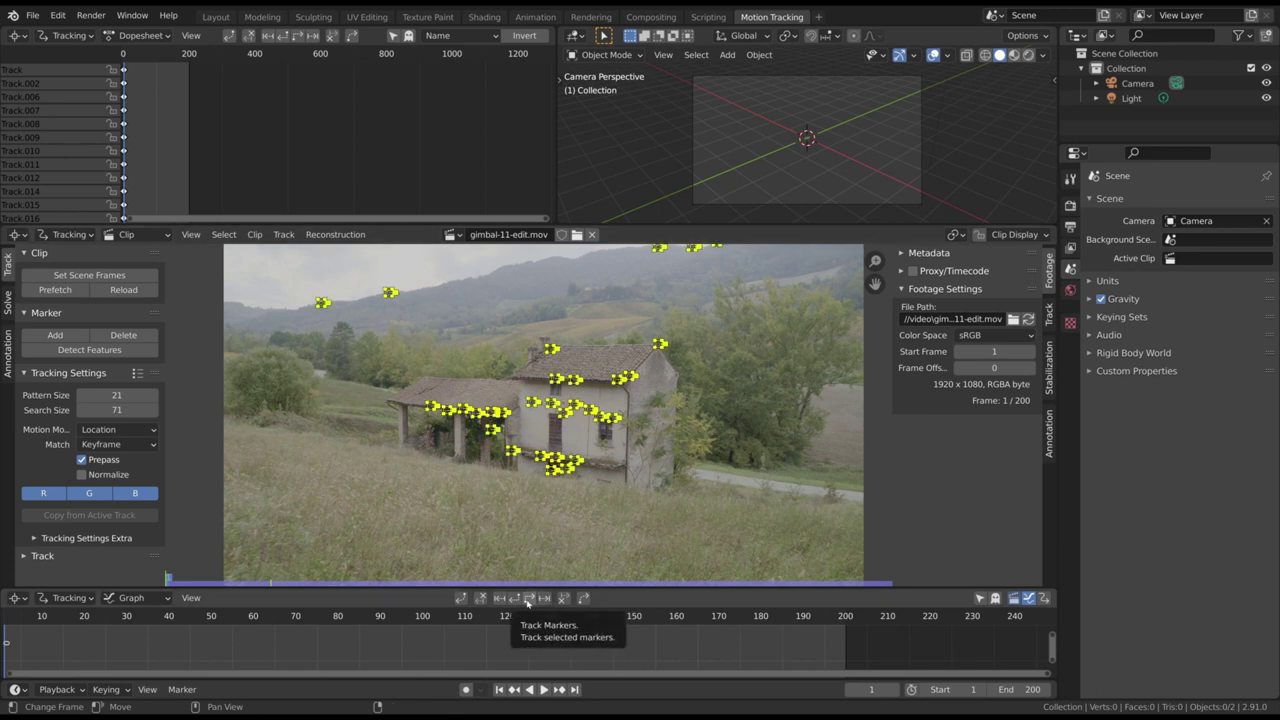
click(546, 598)
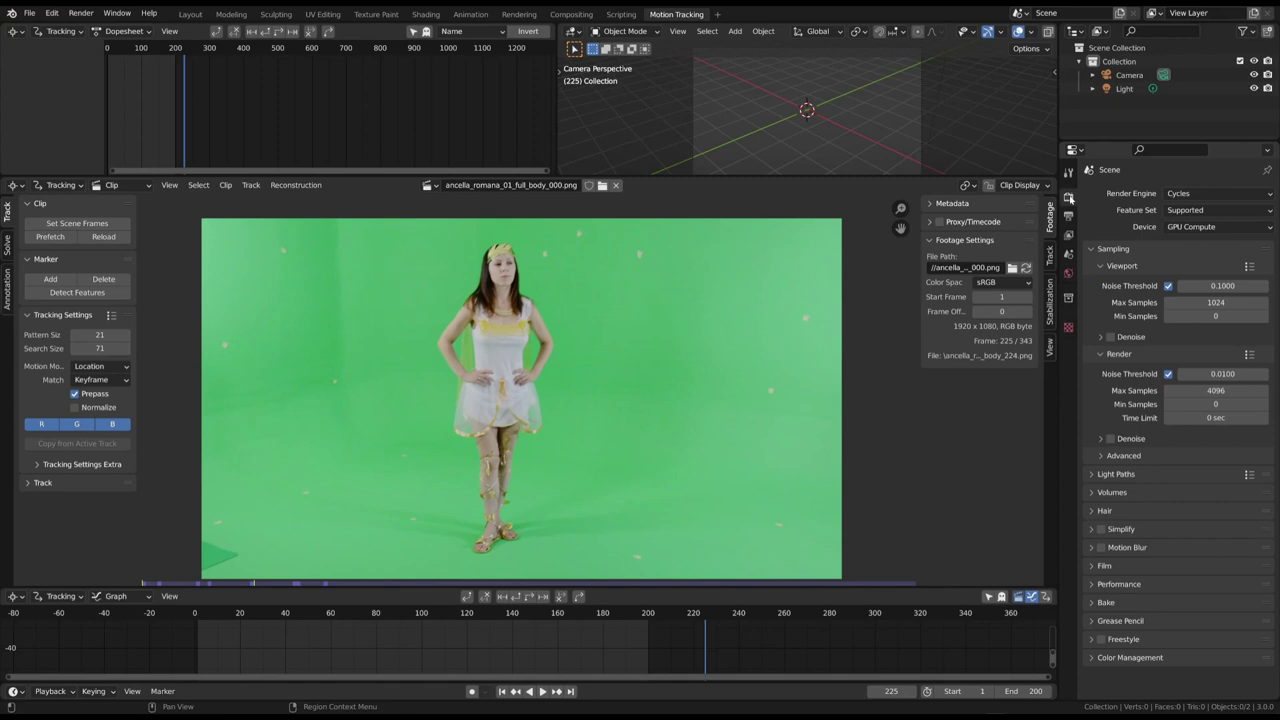
- Keep the output frame rate at 25 fps
click(1068, 216)
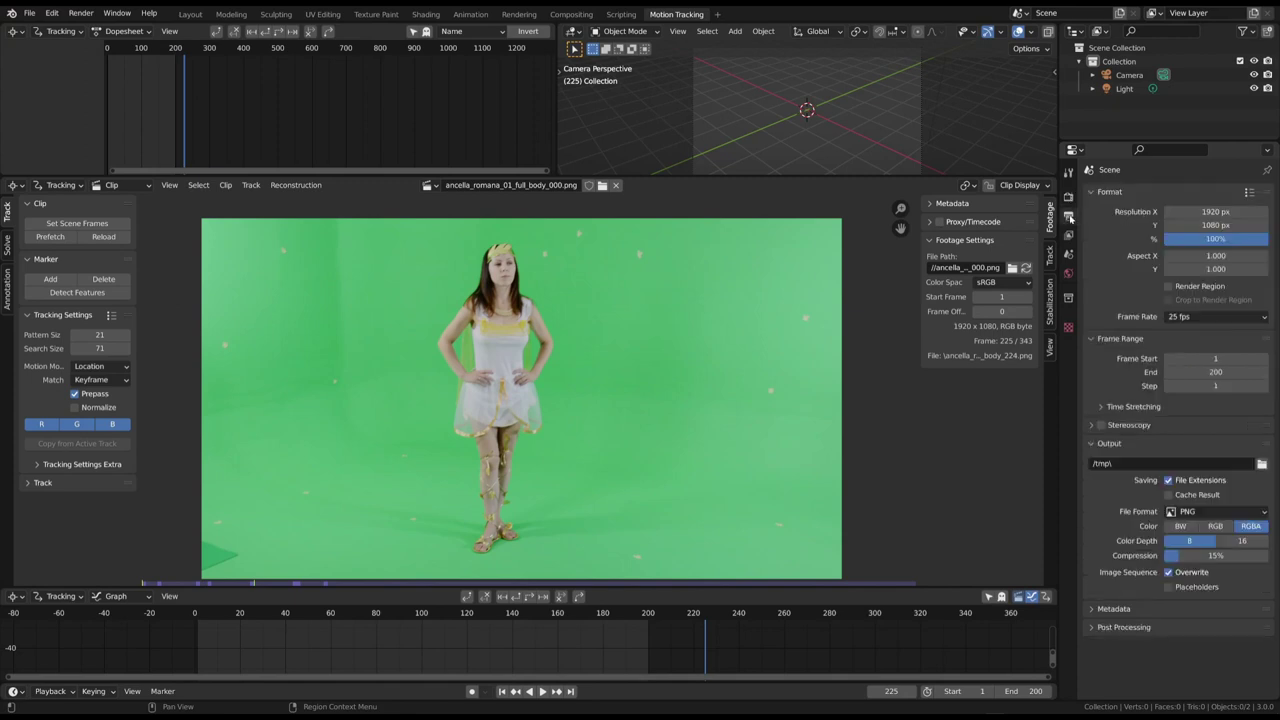
click(1190, 318)
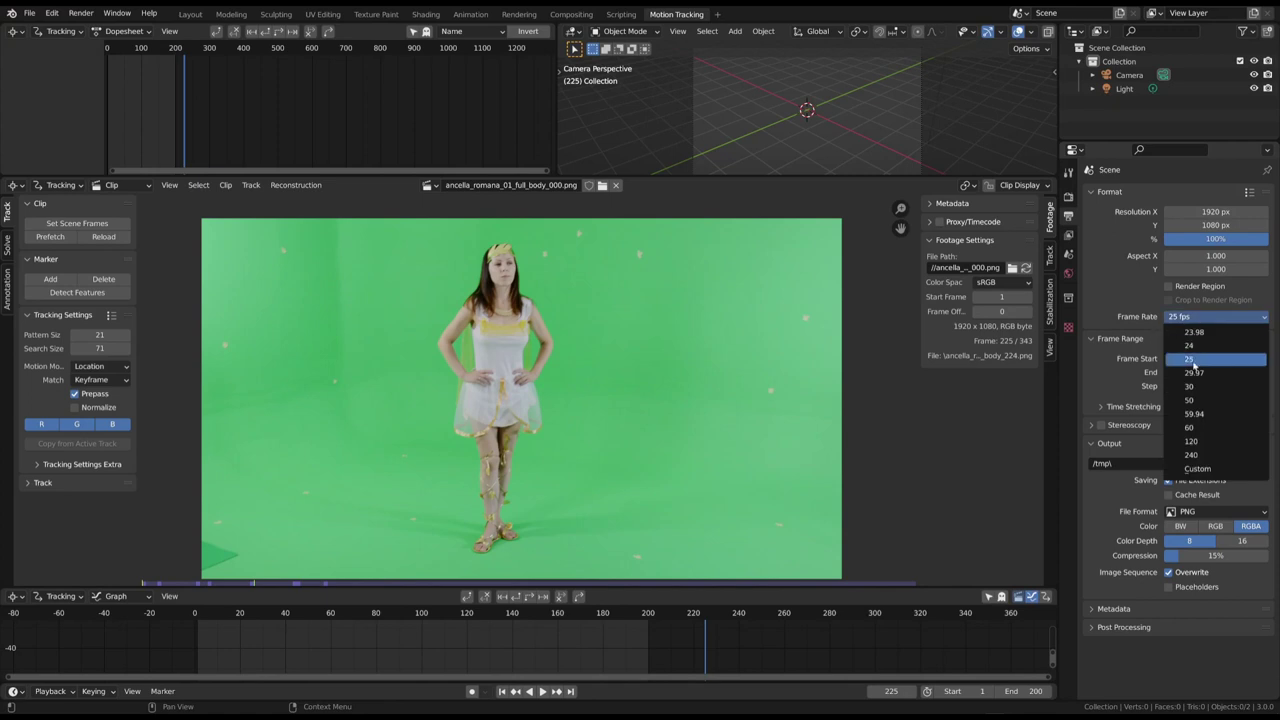
click(1166, 343)
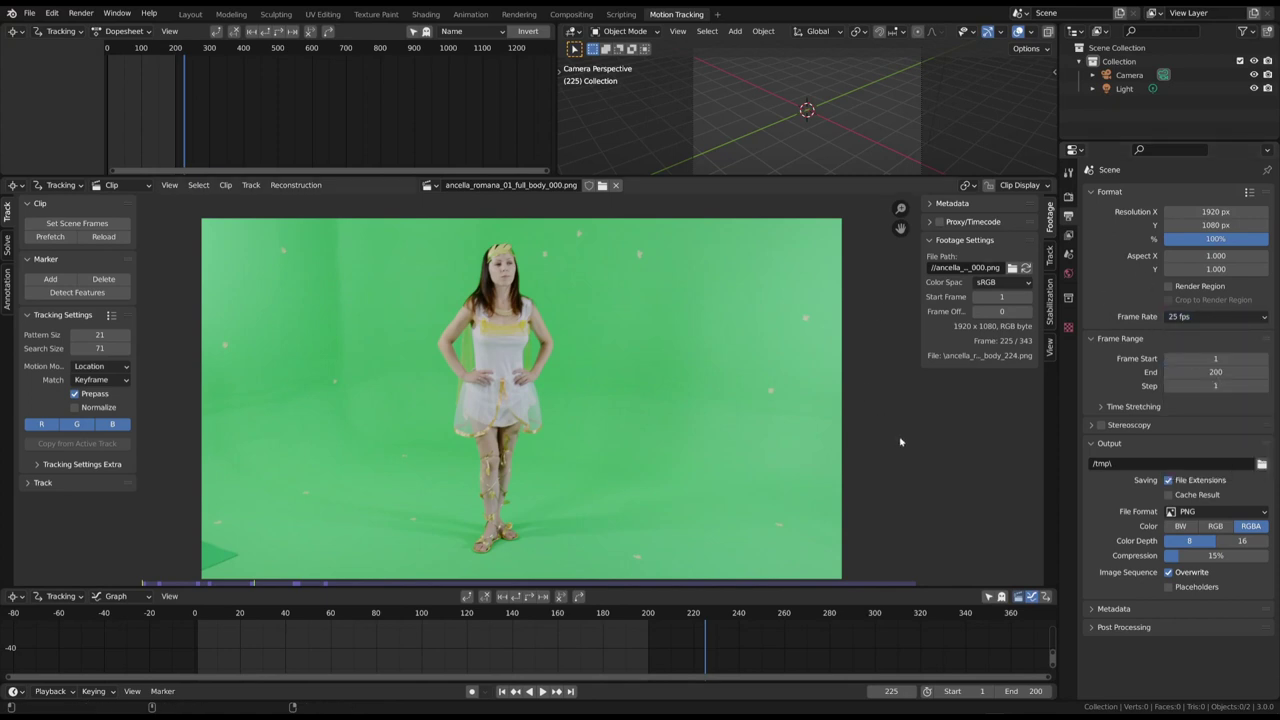
- At frame 1, add a tracking marker on a dot left of the actress and enlarge it
key(shift+Left)
click(65, 284)
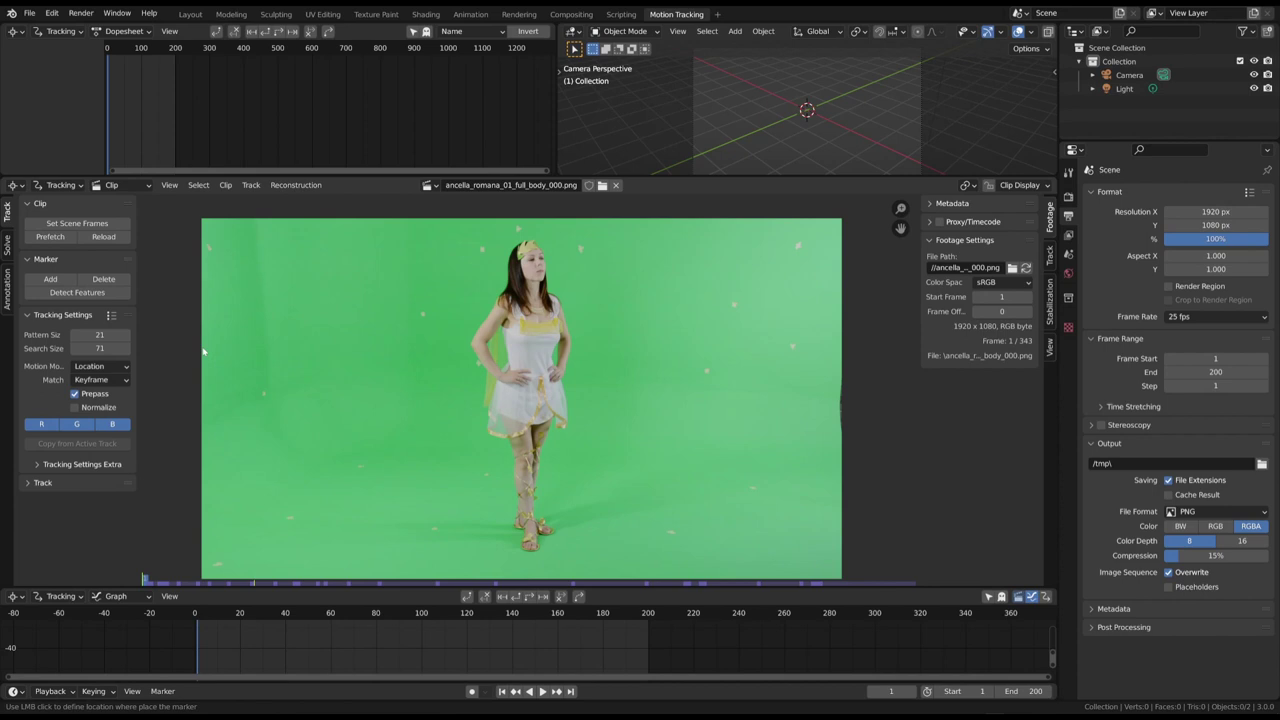
click(424, 316)
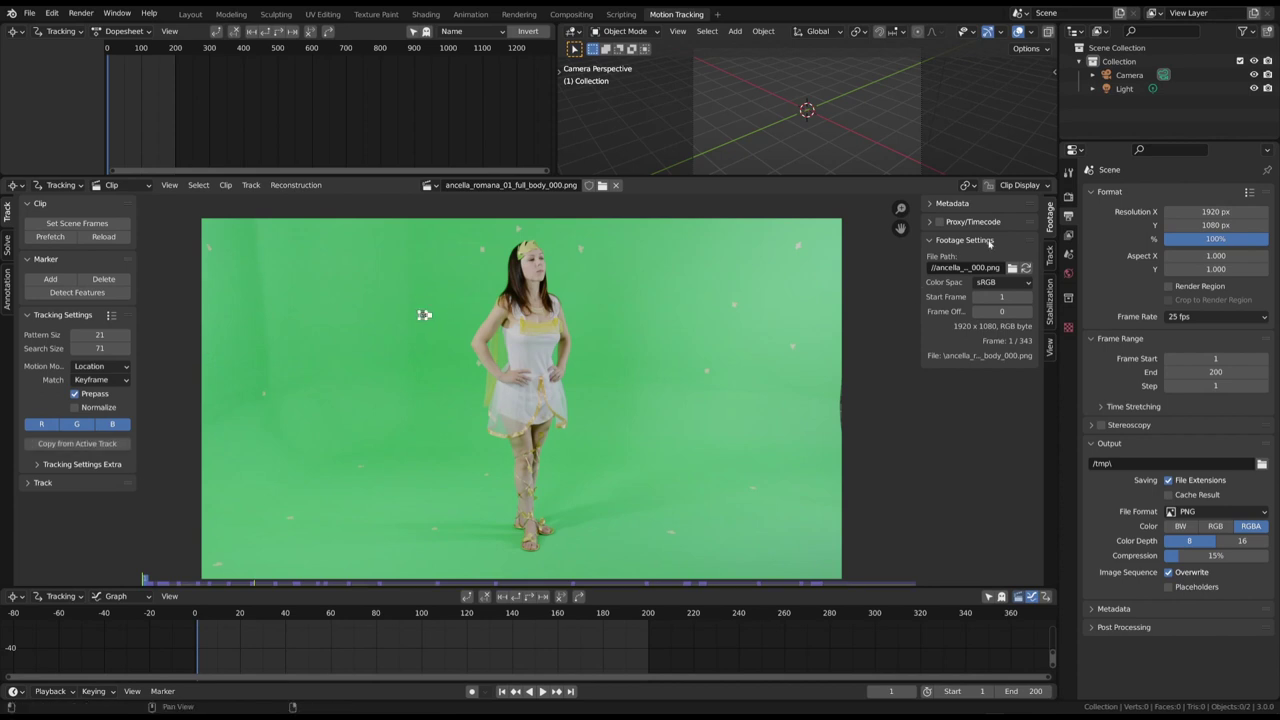
click(1049, 256)
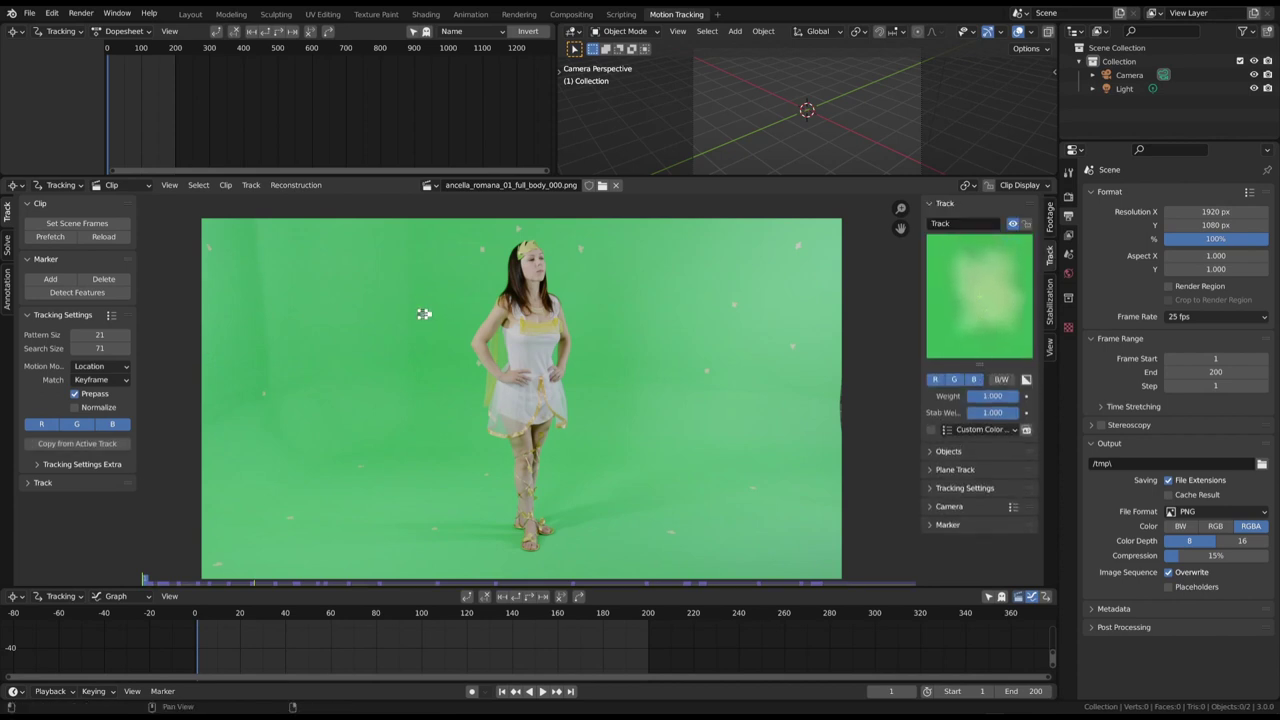
scroll(424, 313, up, 5)
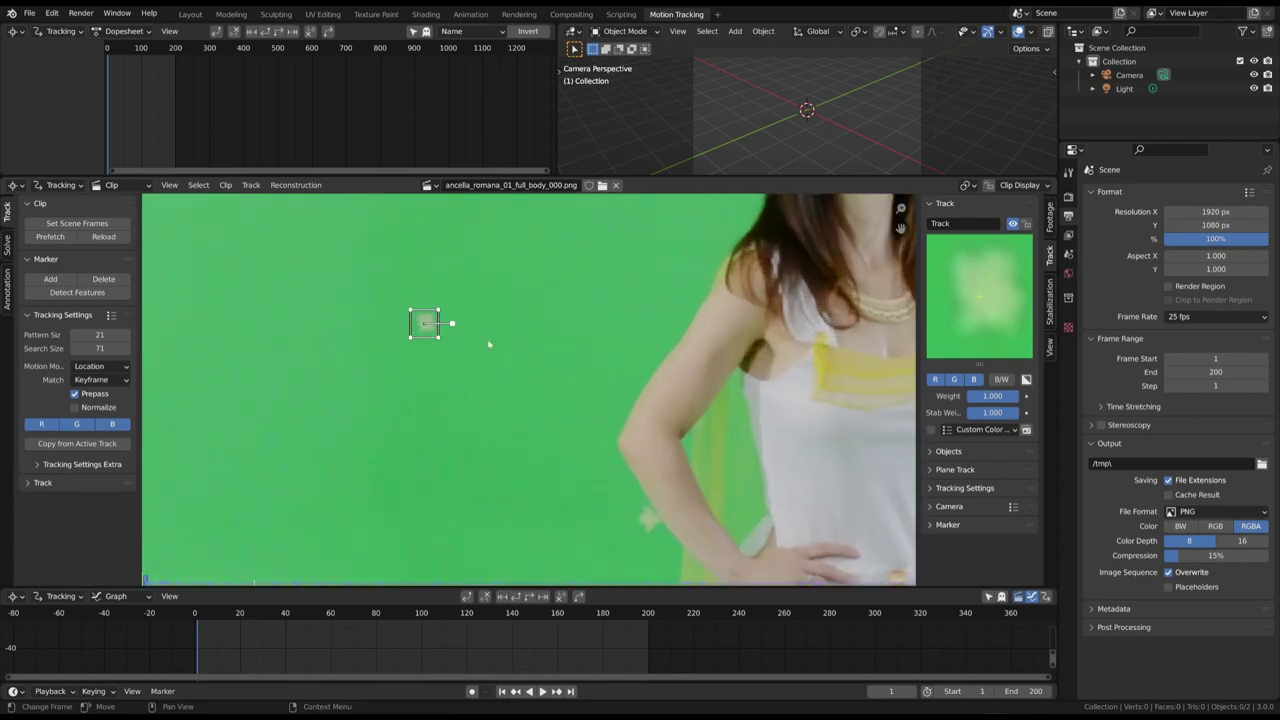
key(s)
click(541, 360)
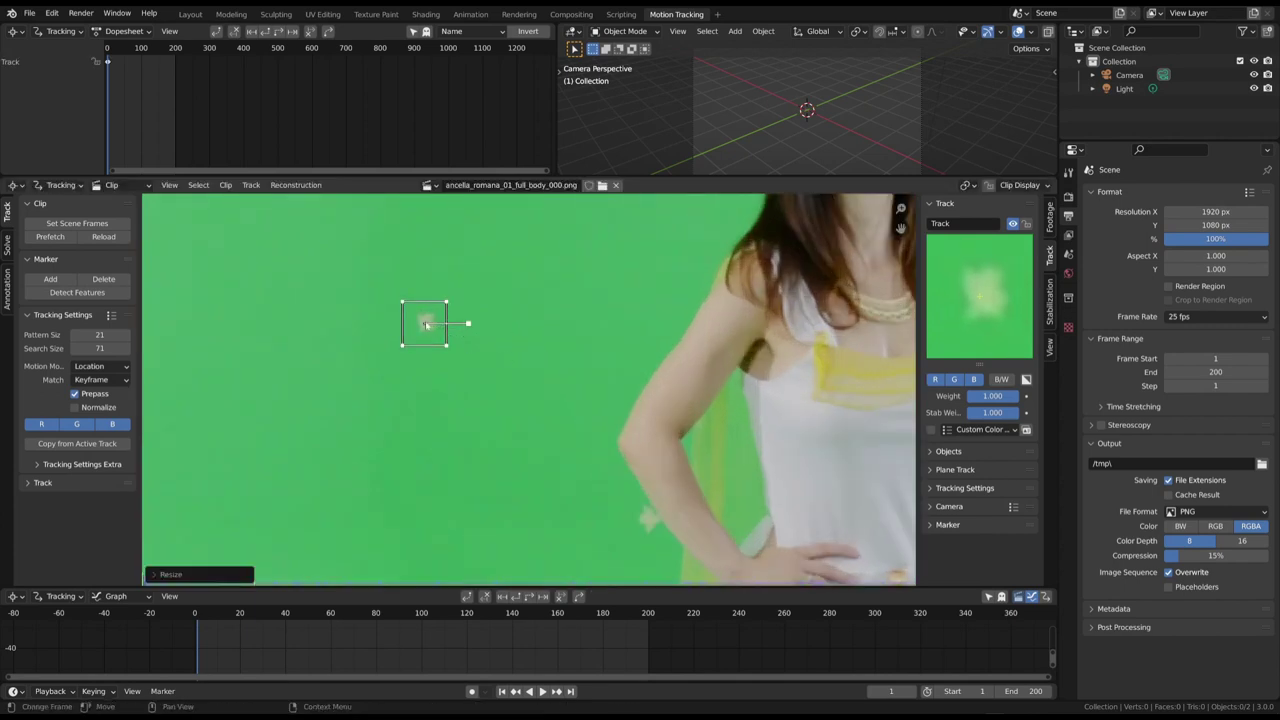
key(f)
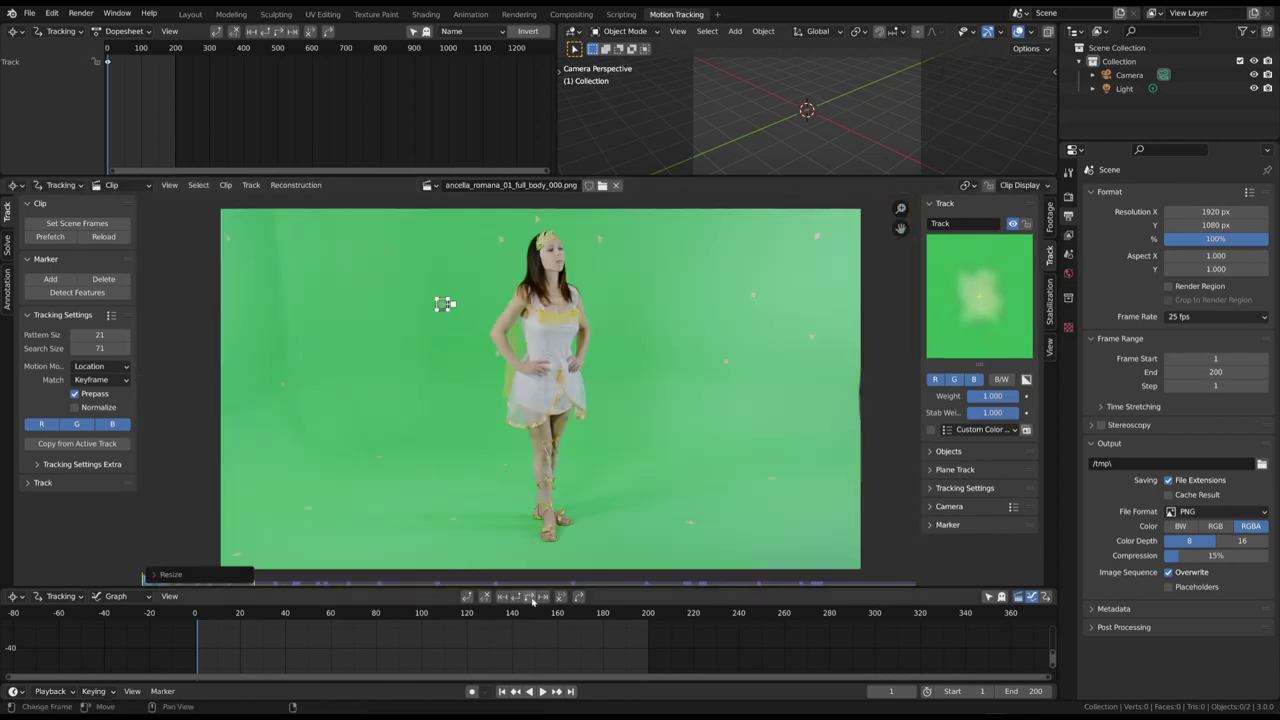
- Track the first marker forward through the clip and check it a few frames back
click(528, 597)
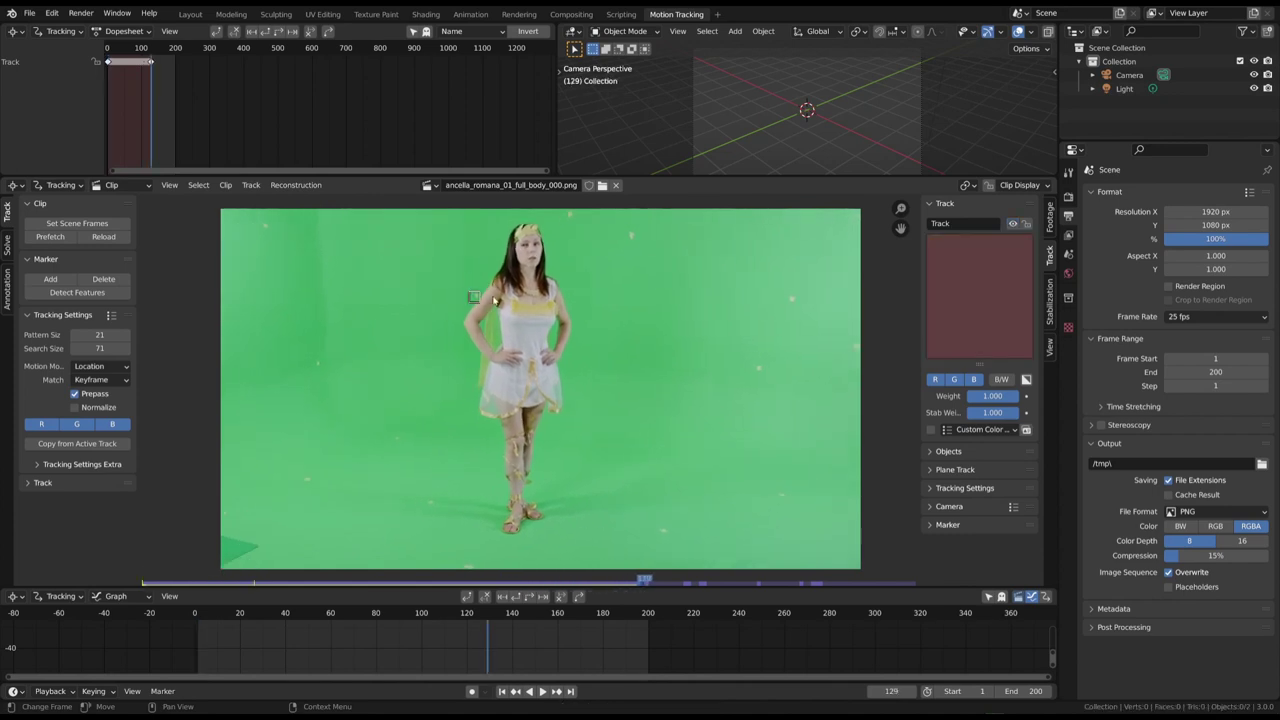
scroll(494, 298, up, 3)
drag(477, 622, 481, 622)
scroll(535, 395, down, 4)
key(f)
- Add and track markers on the upper-left, upper-right and nearby green-screen dots
ctrl+click(414, 297)
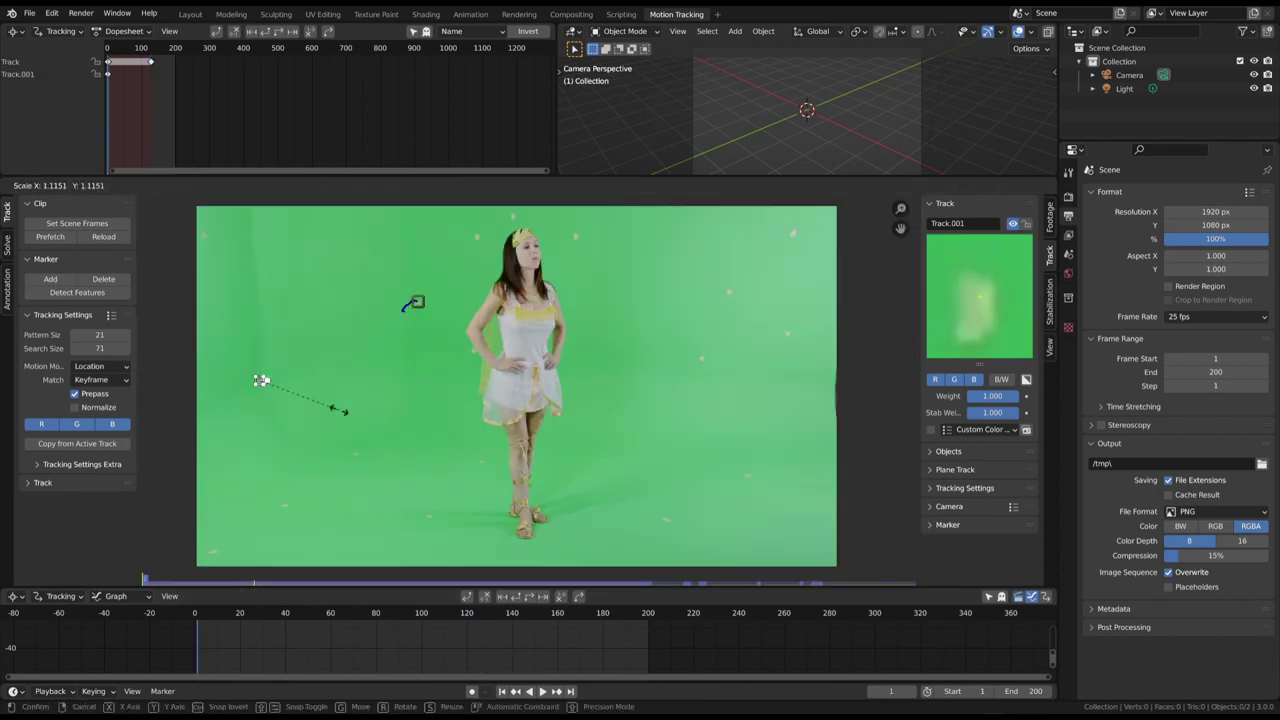
key(shift+ctrl+t)
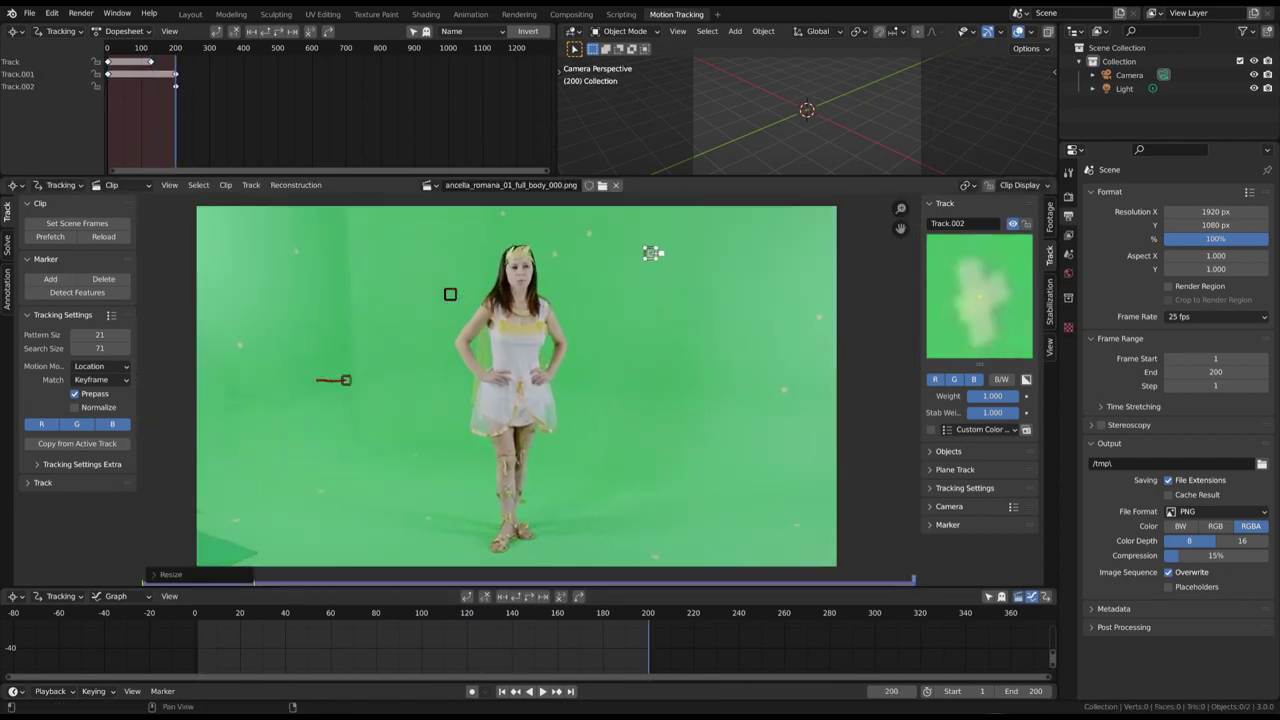
ctrl+drag(651, 251, 573, 237)
ctrl+click(701, 358)
key(ctrl+t)
ctrl+click(450, 294)
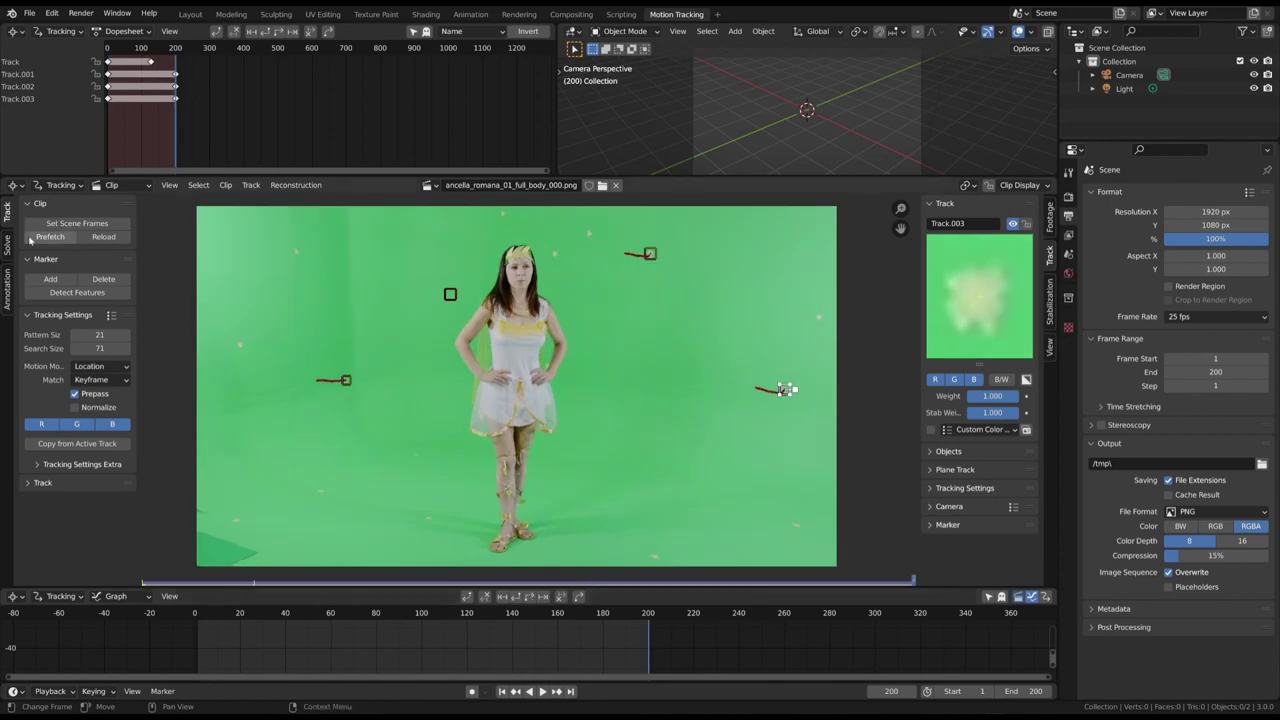
key(shift+ctrl+t)
- Add and track markers on dots at right, left of the actress and near the floor
ctrl+click(731, 289)
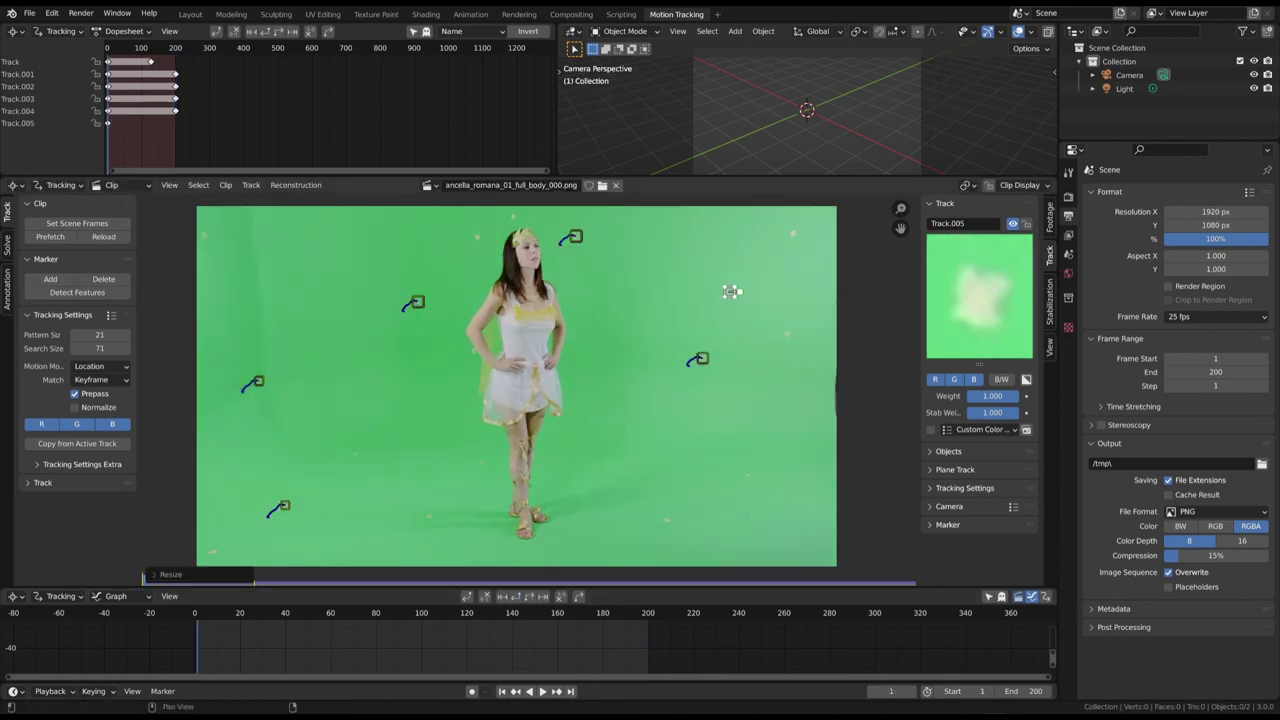
key(ctrl+t)
ctrl+click(296, 251)
key(shift+ctrl+t)
ctrl+click(429, 517)
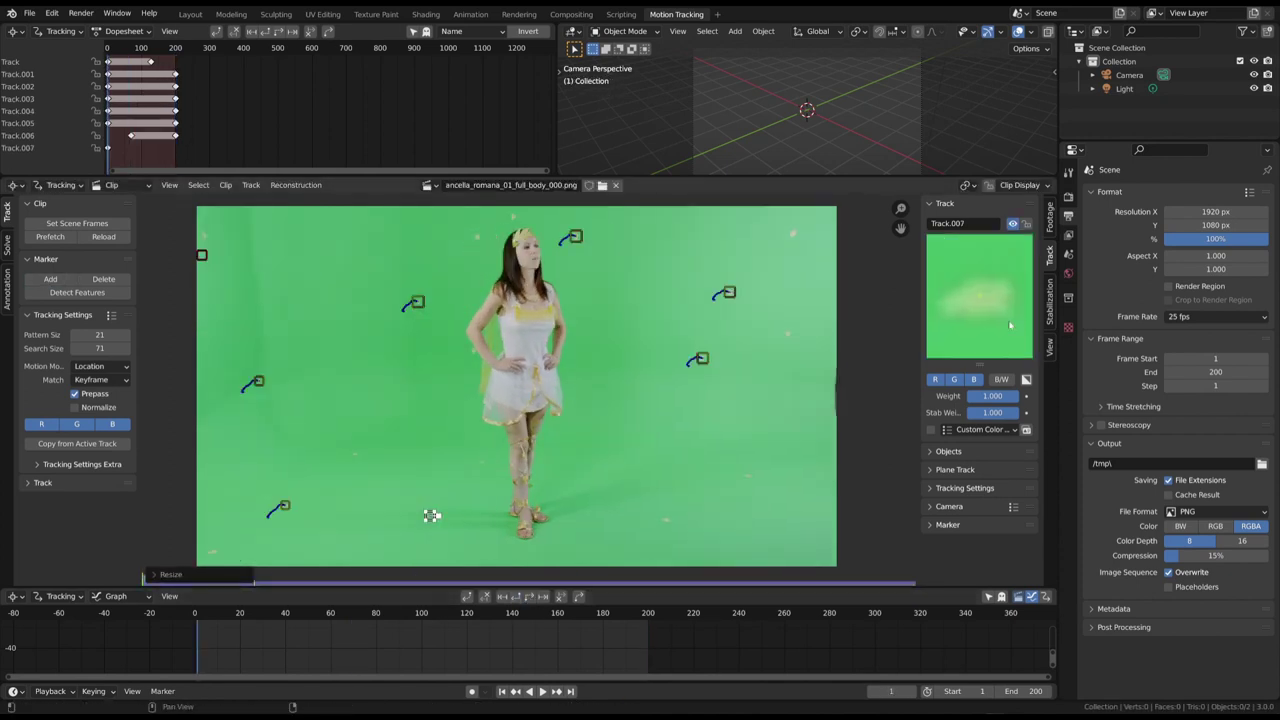
key(ctrl+t)
key(shift+Left)
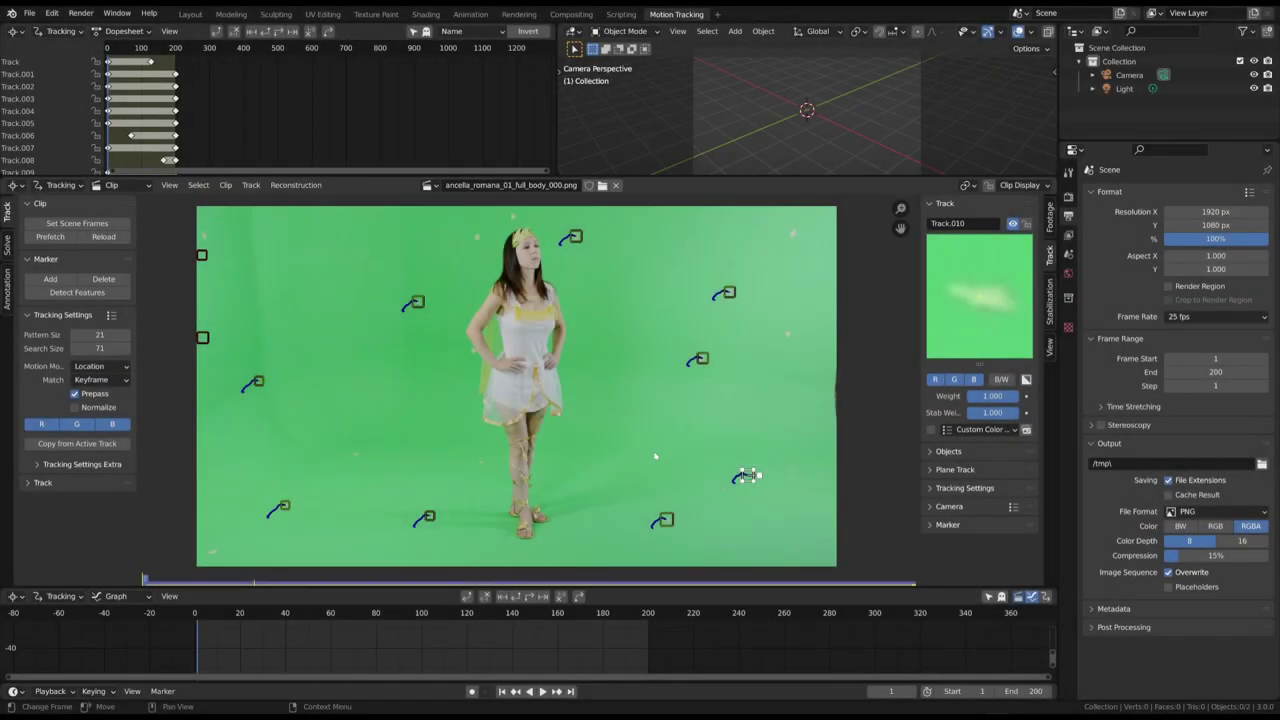
- Solve the camera motion to a 2.24 px error, then review Track.003 by scrubbing and reverse playback
click(7, 244)
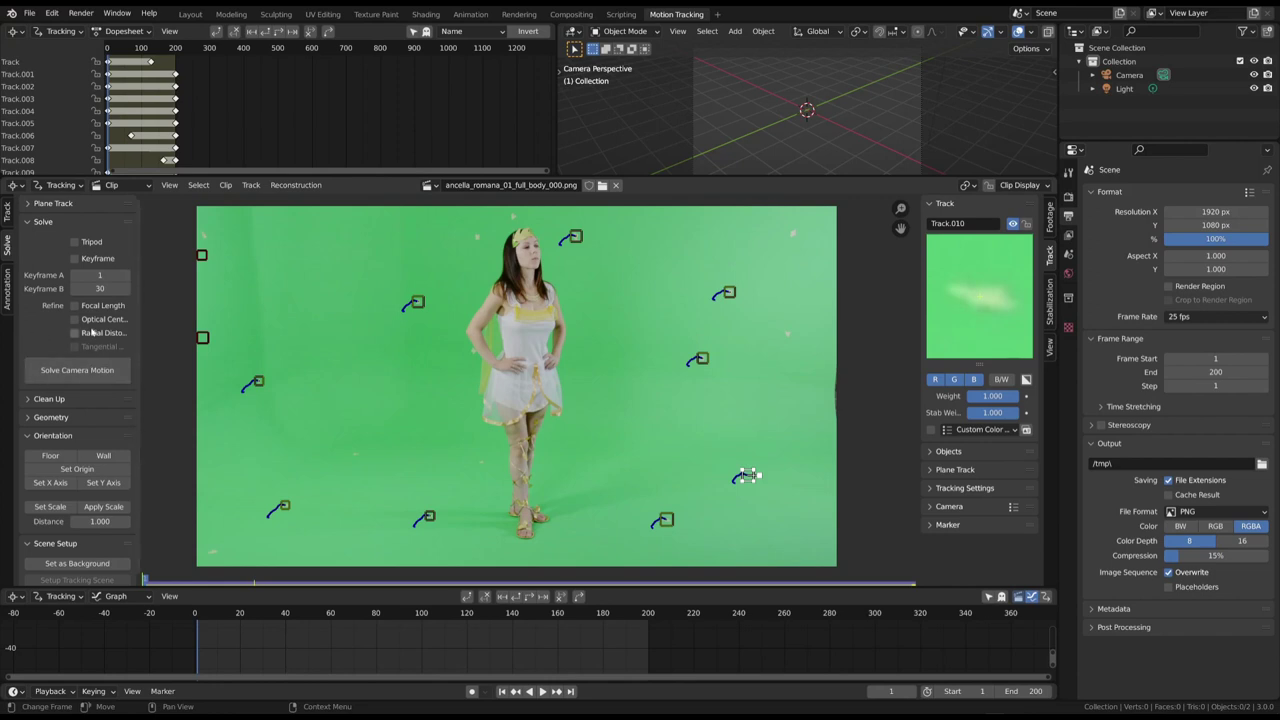
click(75, 370)
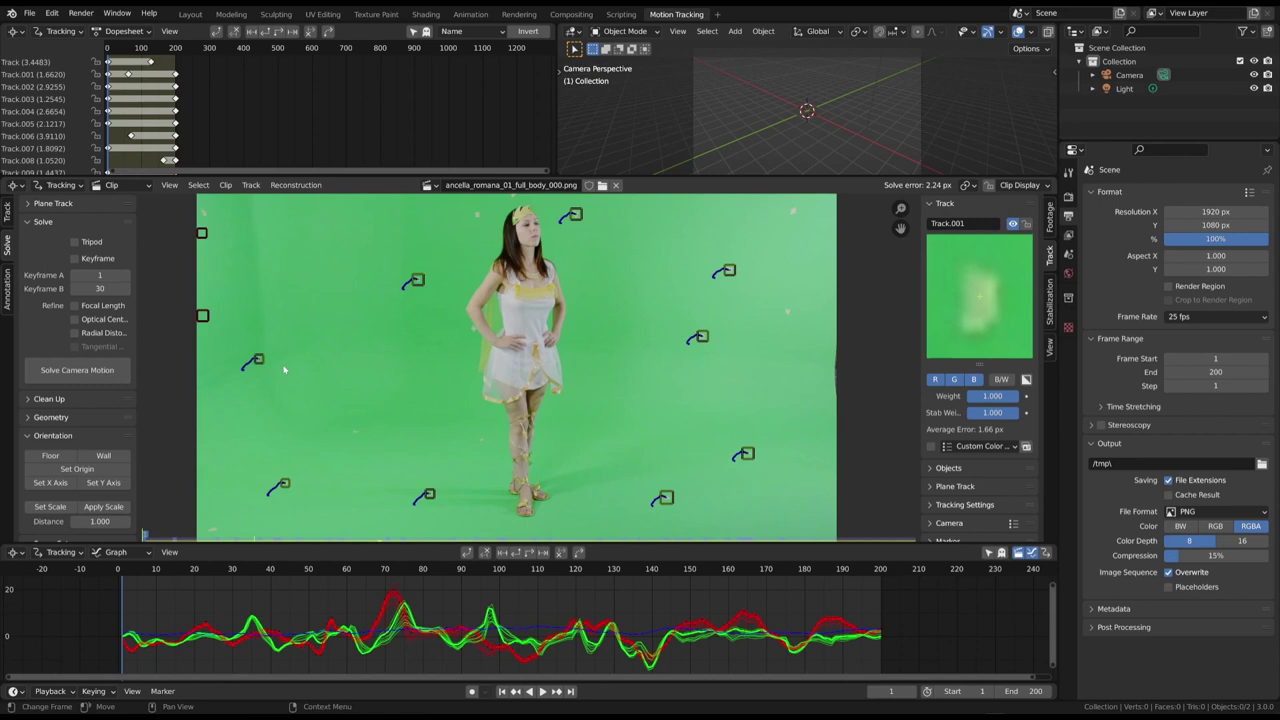
drag(360, 538, 505, 540)
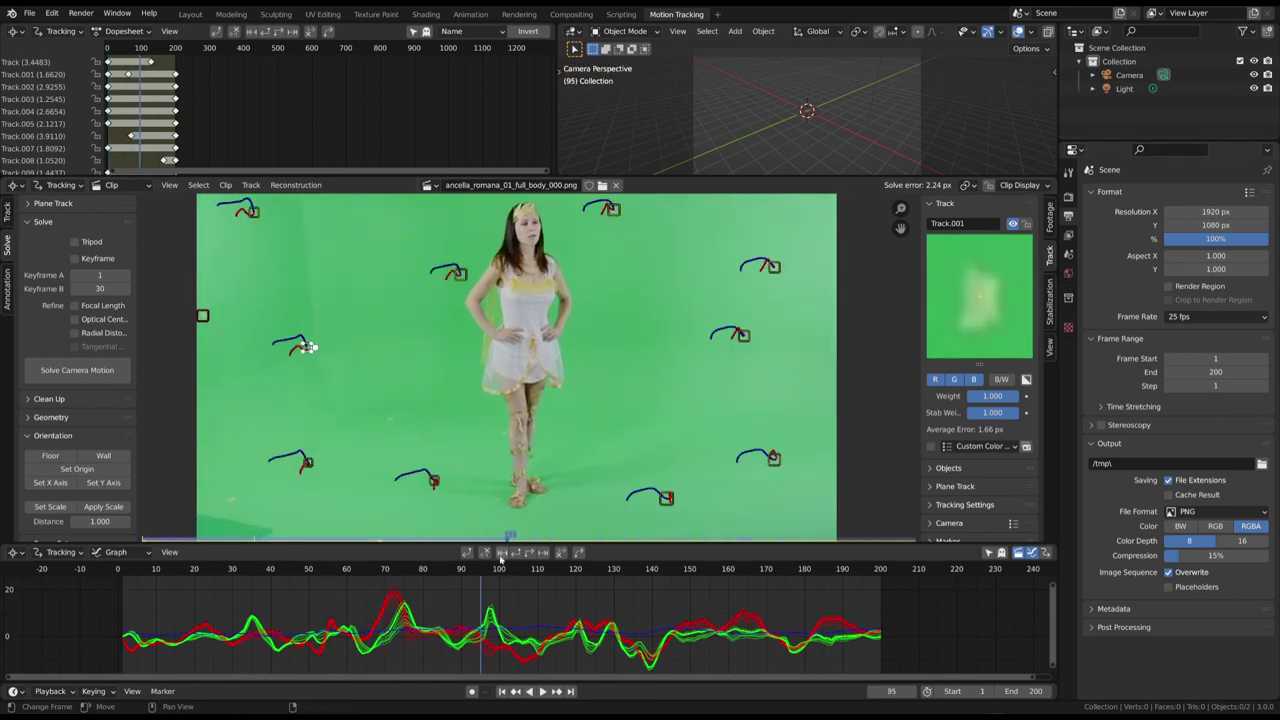
click(750, 338)
key(shift+ctrl+space)
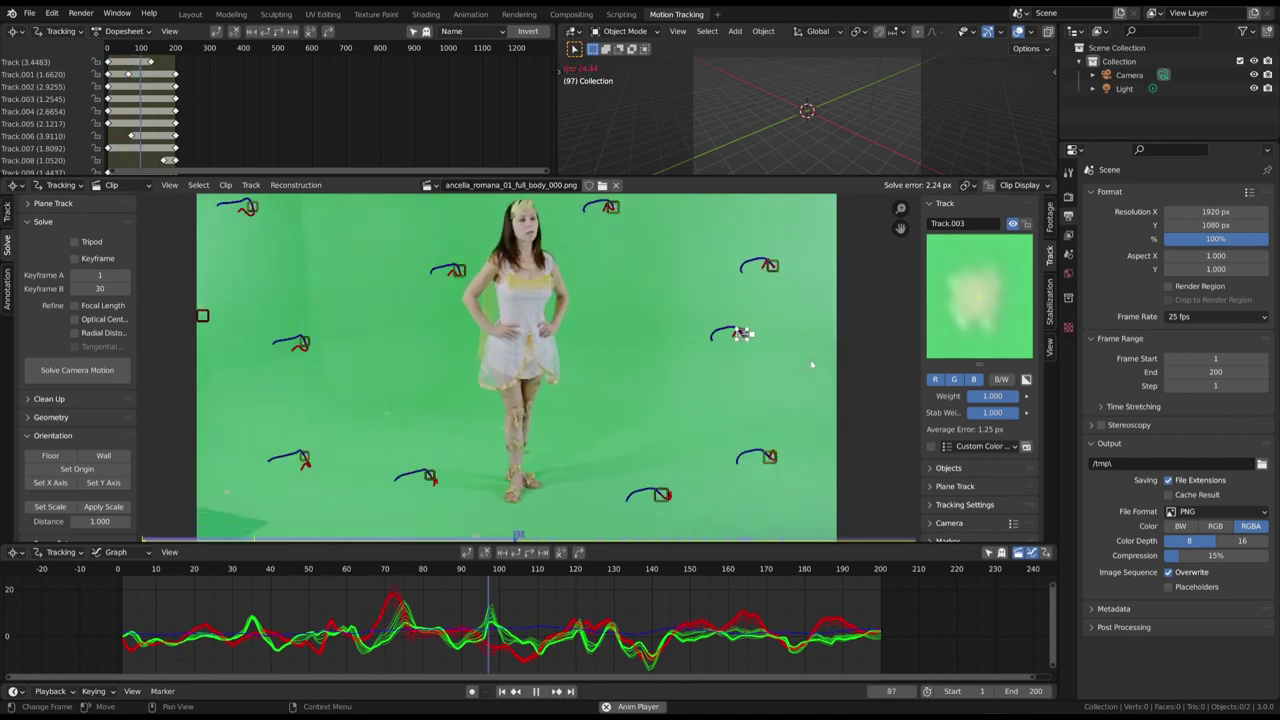
key(space)
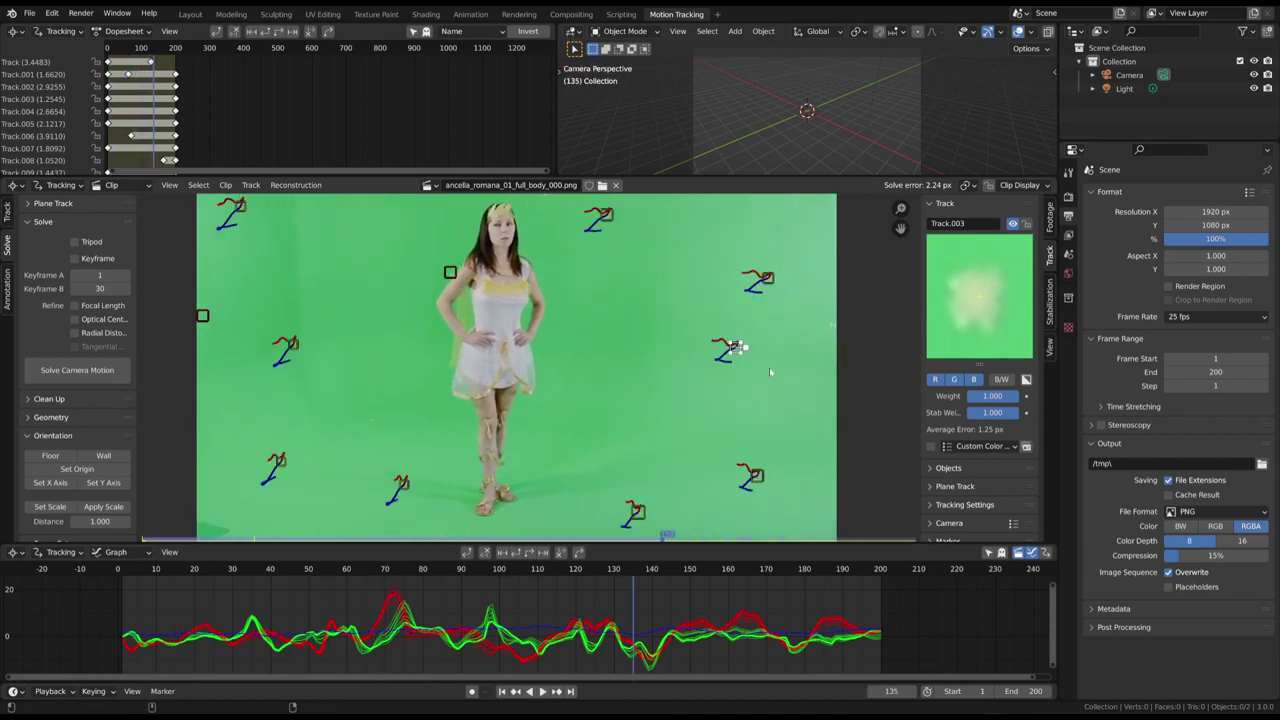
drag(135, 450, 180, 450)
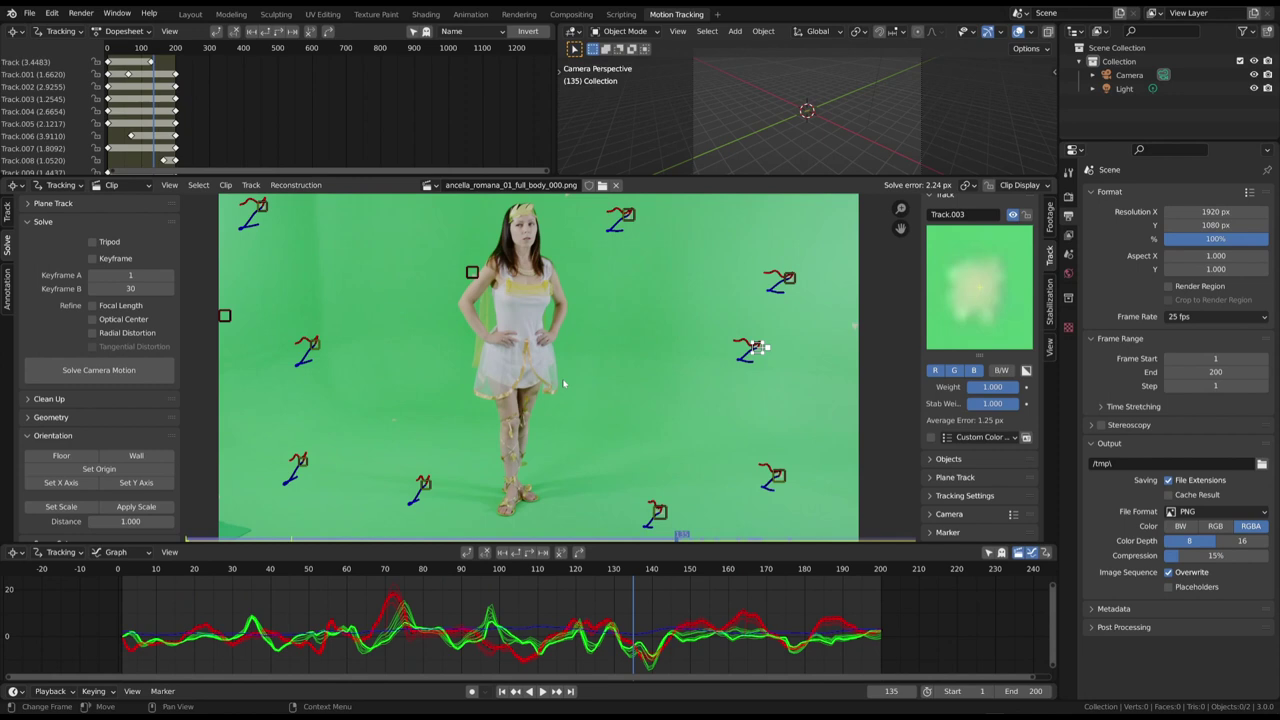
- Re-solve with focal length and optical centre refinement to 0.54 px and set the clip as background
click(92, 305)
click(92, 319)
click(99, 370)
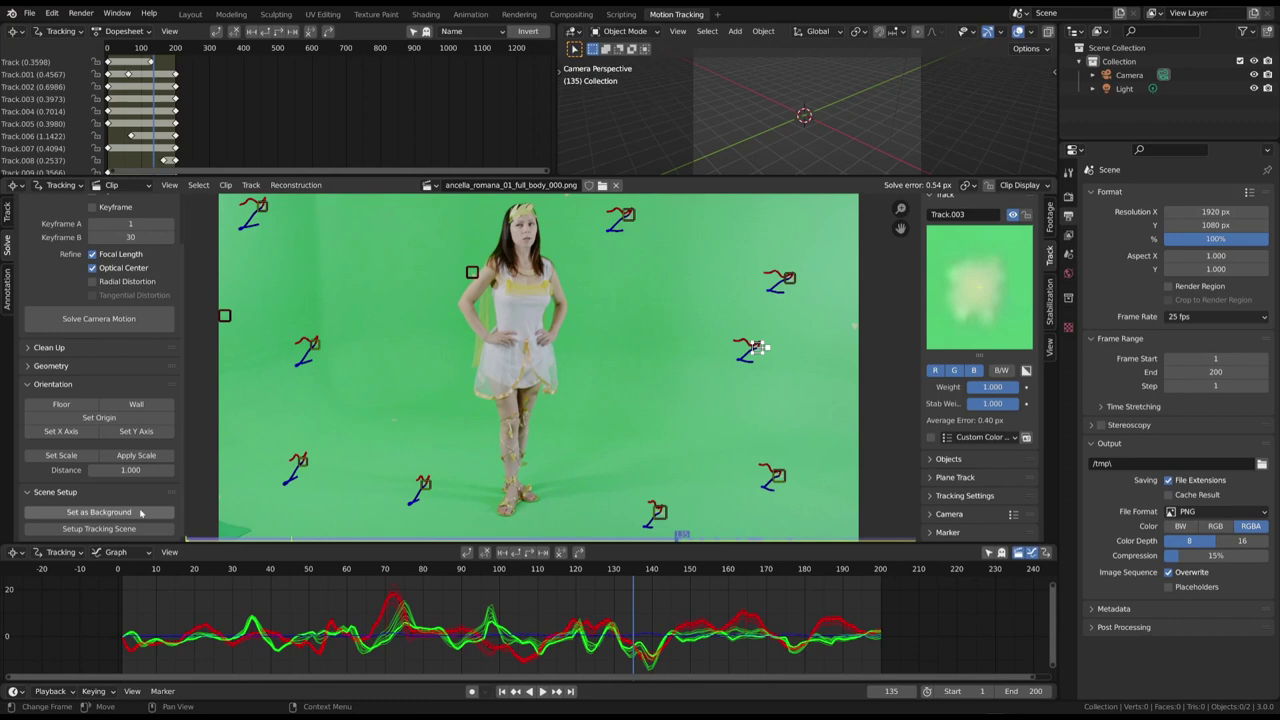
click(90, 511)
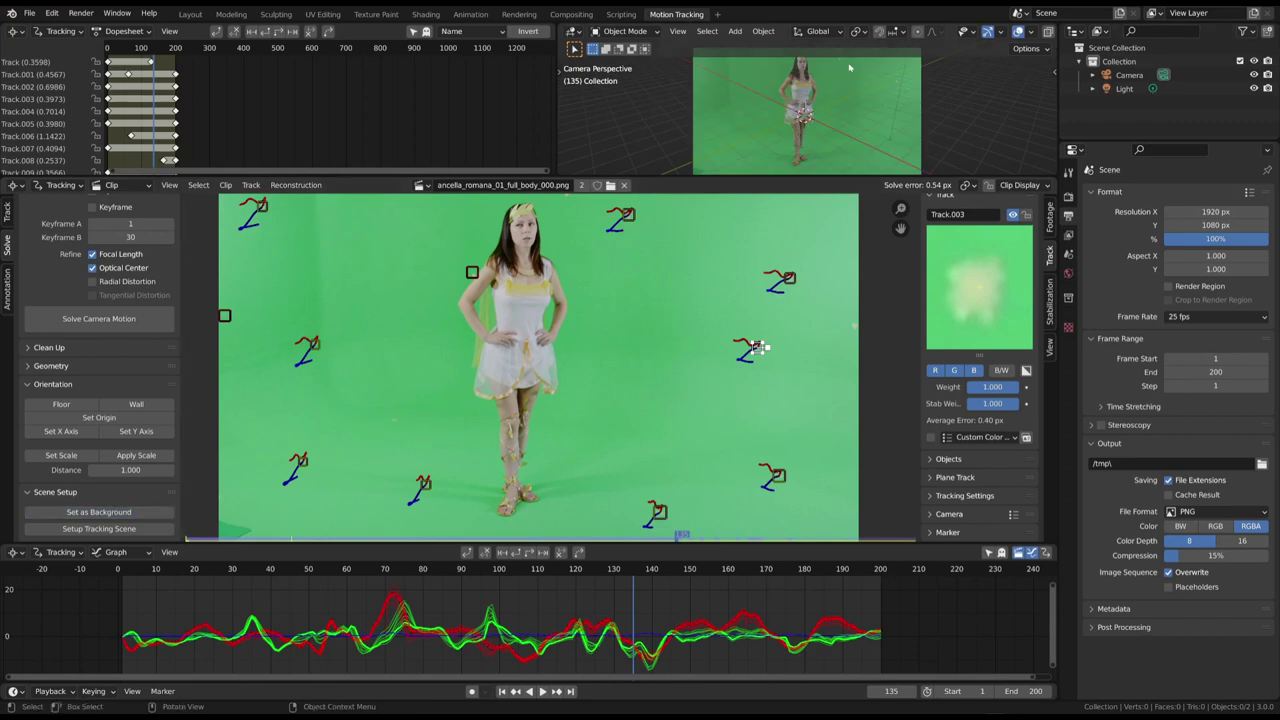
- Set up the tracking scene, go to frame 129 in the Layout workspace, and select the cube
click(100, 528)
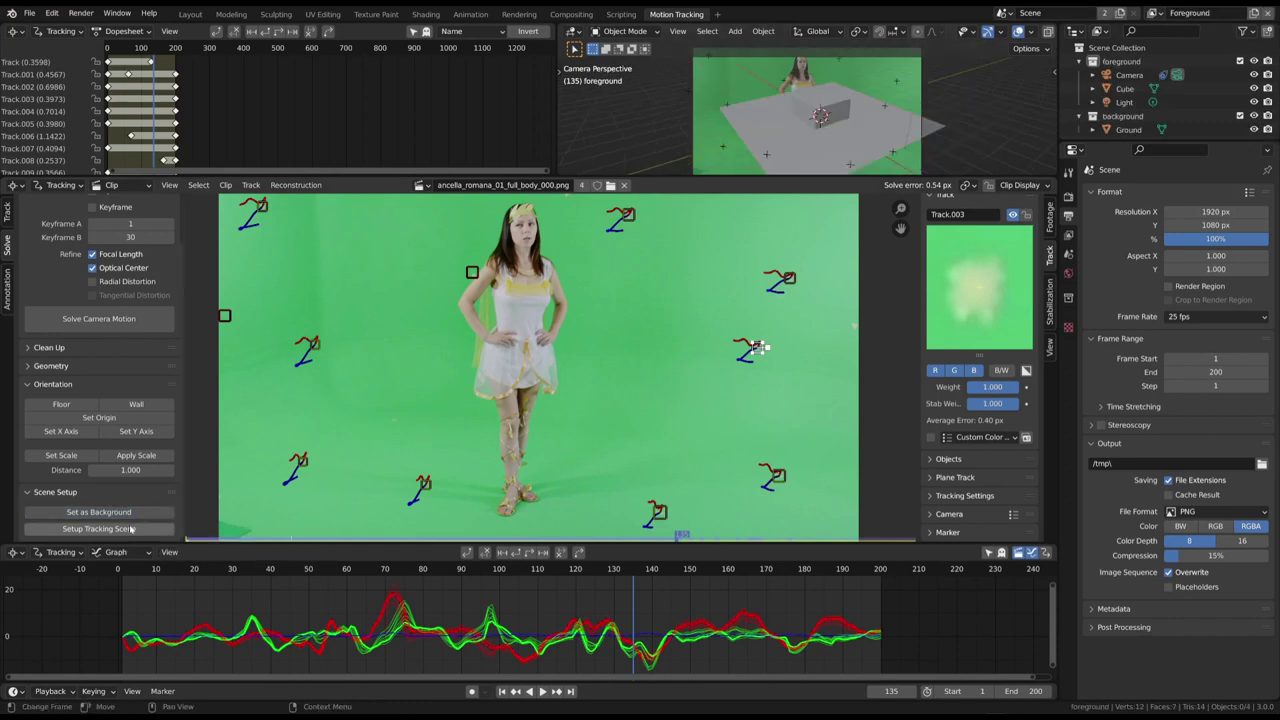
key(Left)
key(Left)
key(Left)
key(Left)
key(Left)
key(Left)
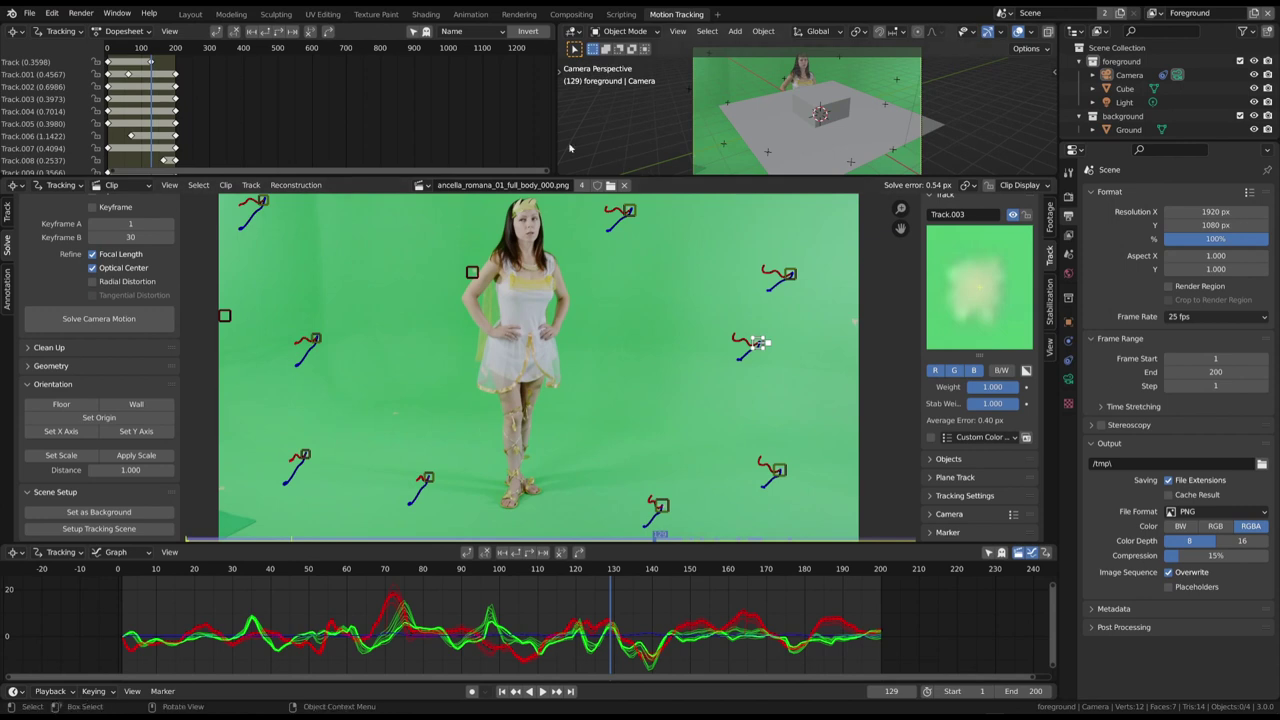
click(189, 14)
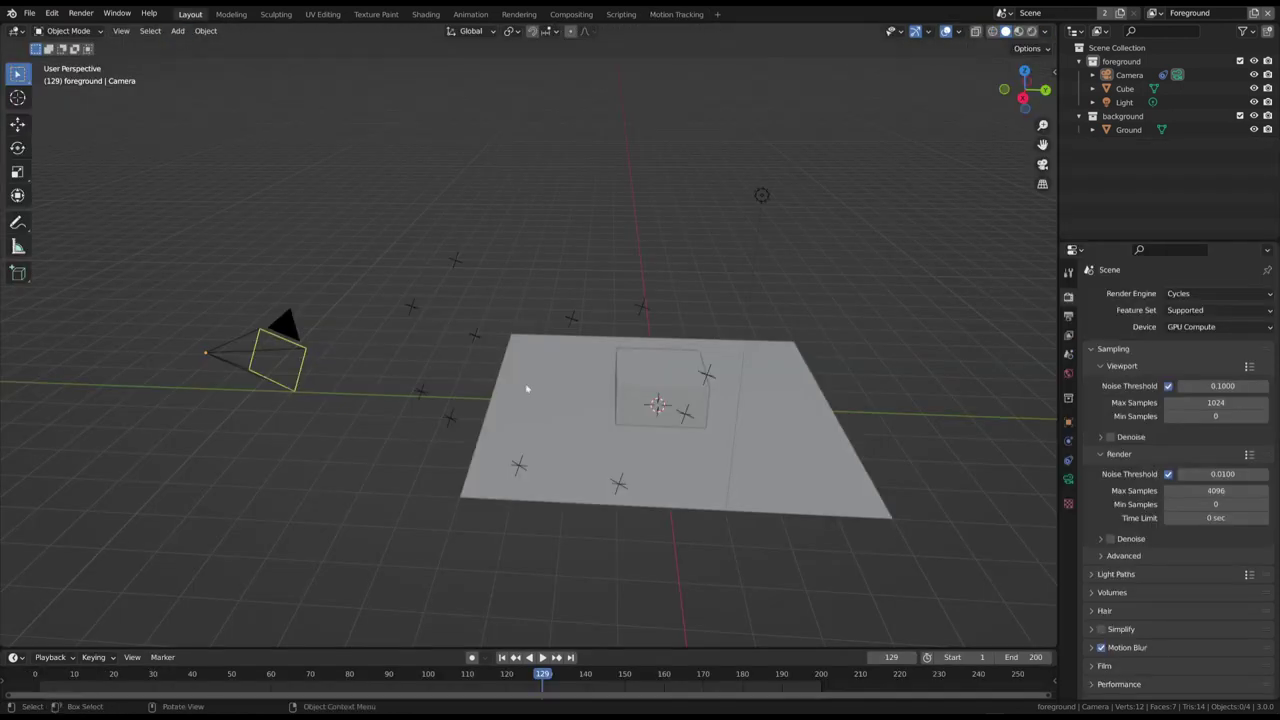
middle_drag(592, 434, 627, 411)
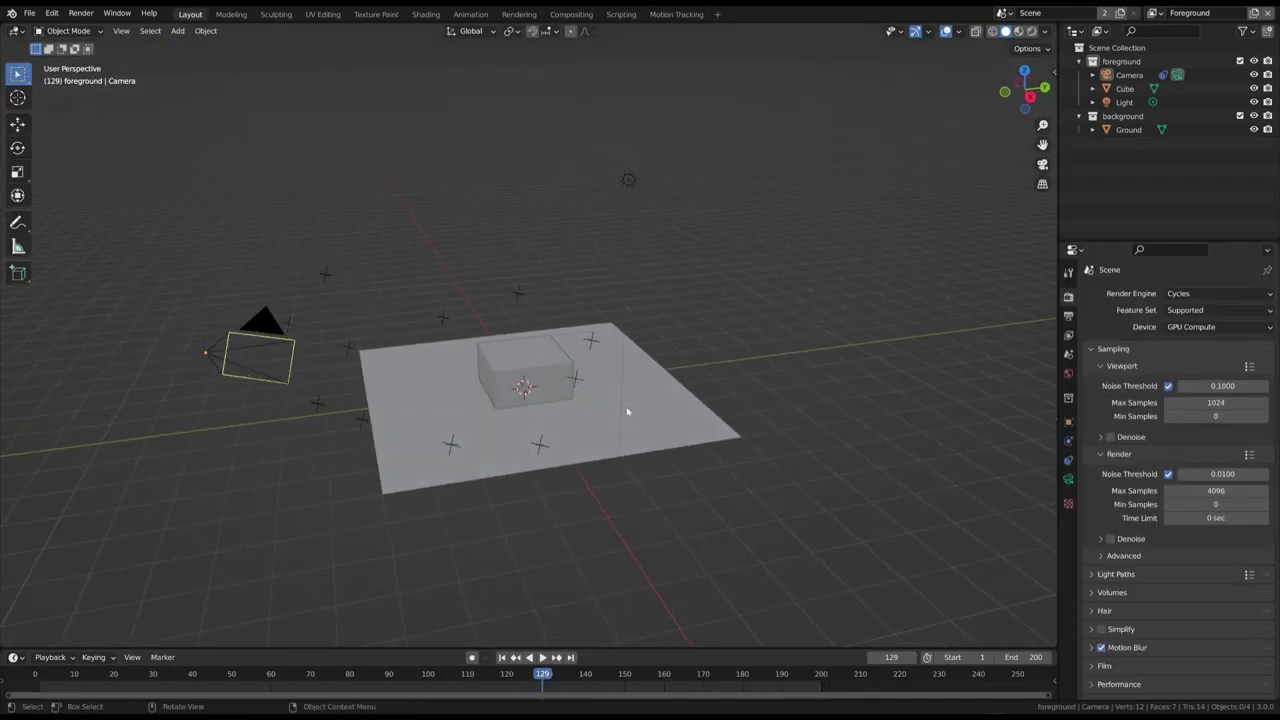
click(526, 360)
- Delete the default cube and the ground plane
key(x)
click(520, 370)
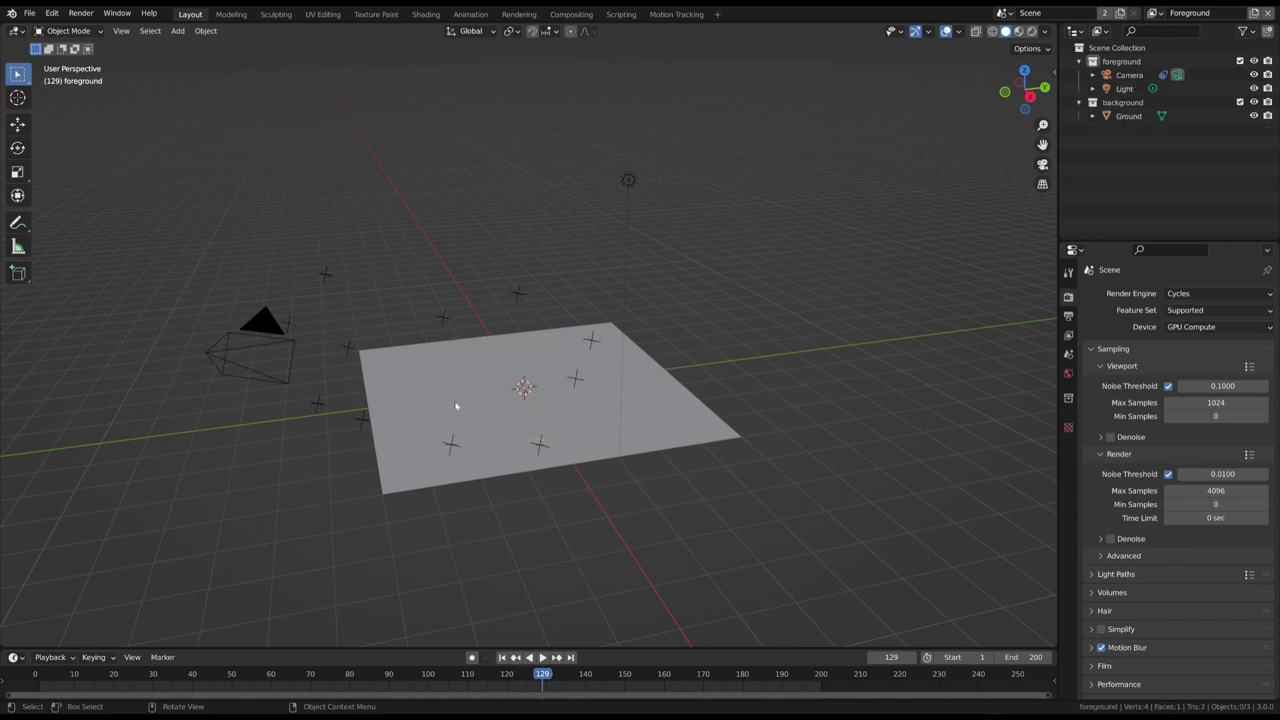
click(454, 377)
key(x)
click(427, 378)
- Play the tracked shot from the start
middle_drag(597, 394, 627, 291)
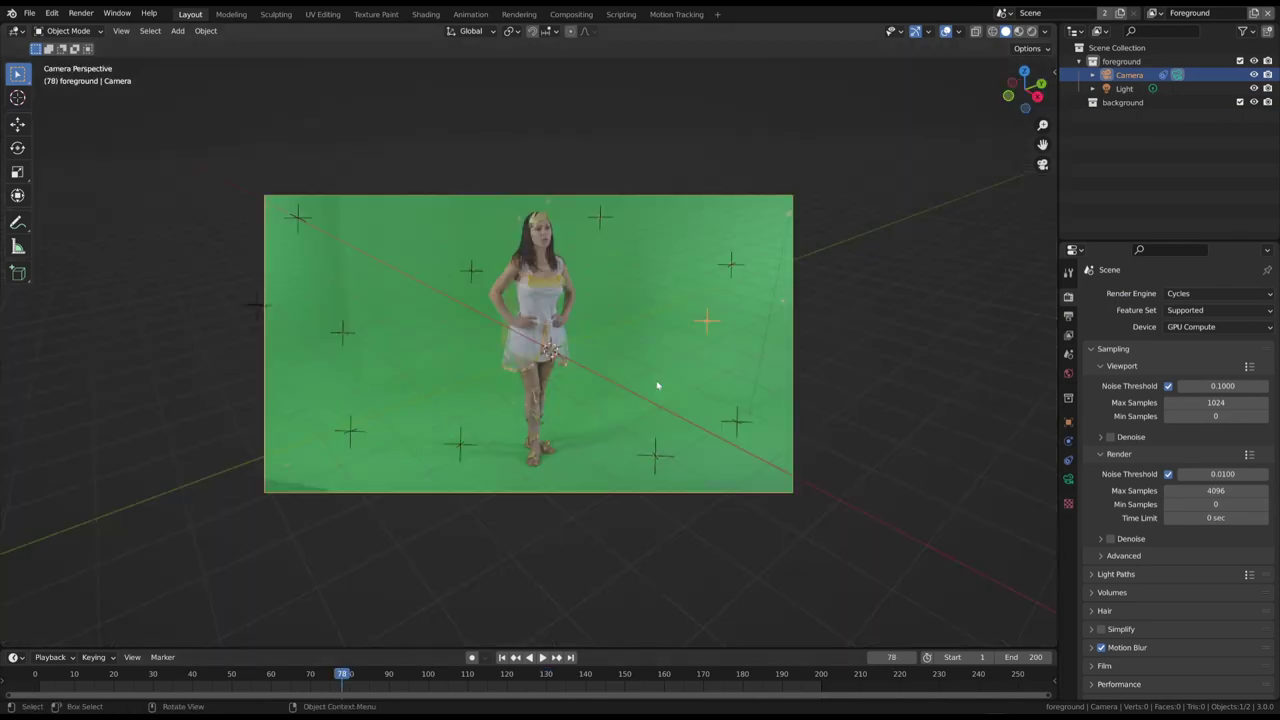
scroll(600, 375, up, 3)
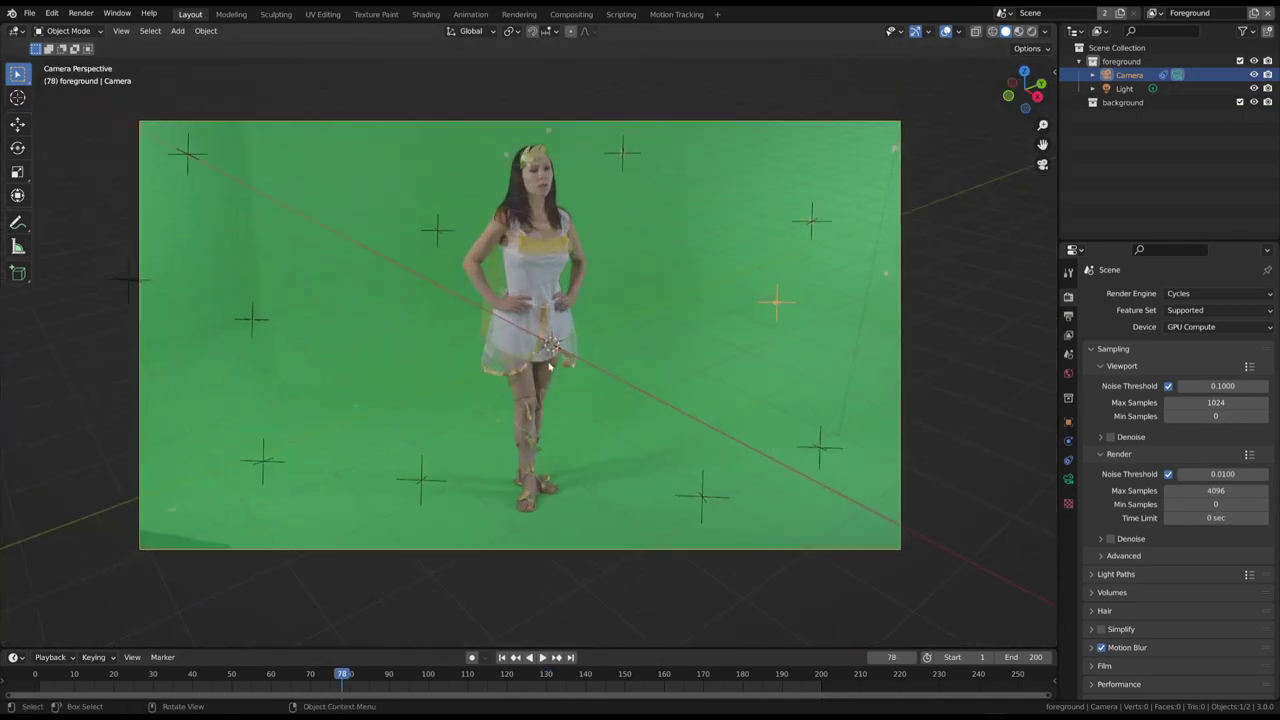
click(503, 657)
key(space)
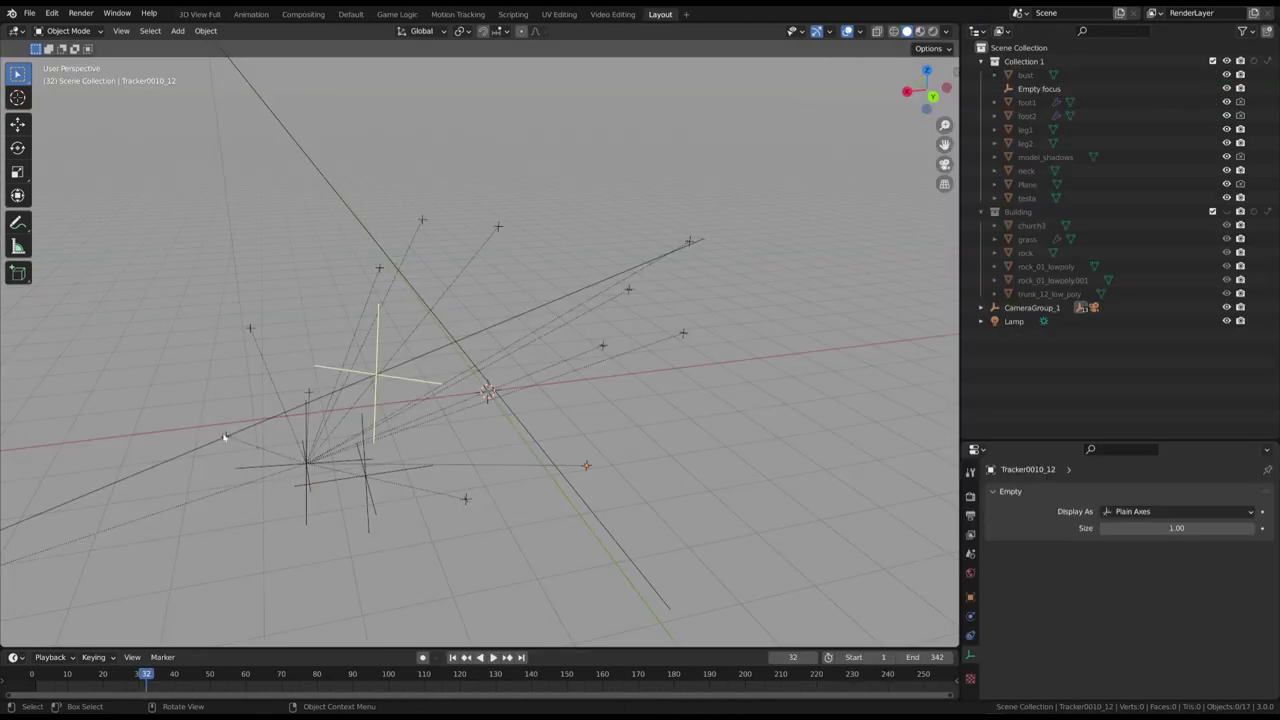
- Check the tracked camera Camera01_2 against the footage in camera view
click(304, 404)
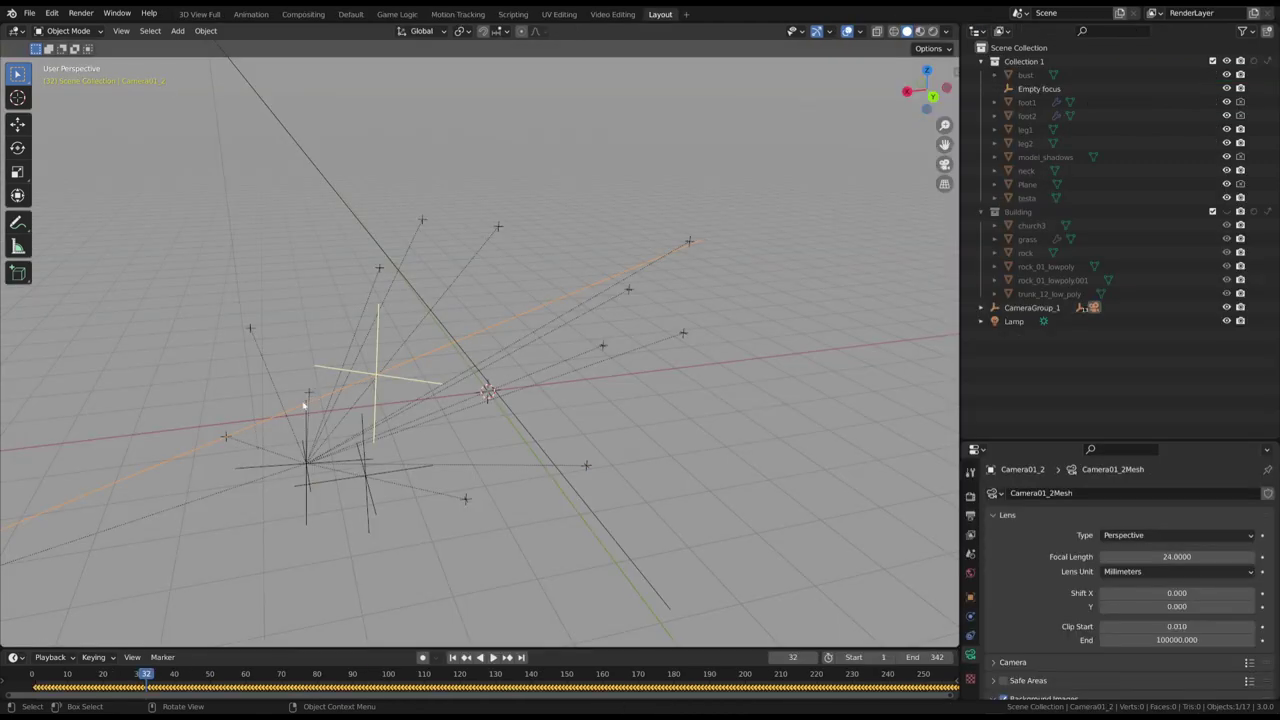
click(309, 393)
key(KP_0)
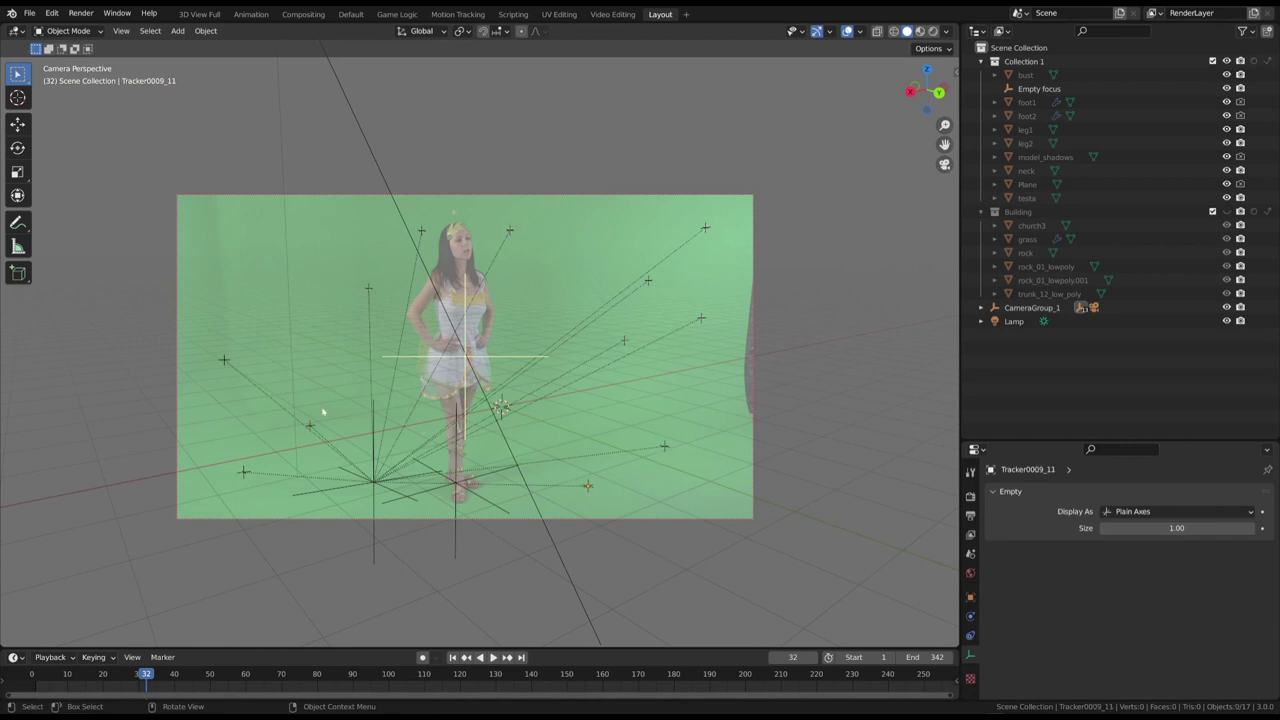
key(KP_0)
- Frame the scanned church and fly around it in walk navigation over the nave and apse
click(1227, 211)
scroll(497, 414, up, 5)
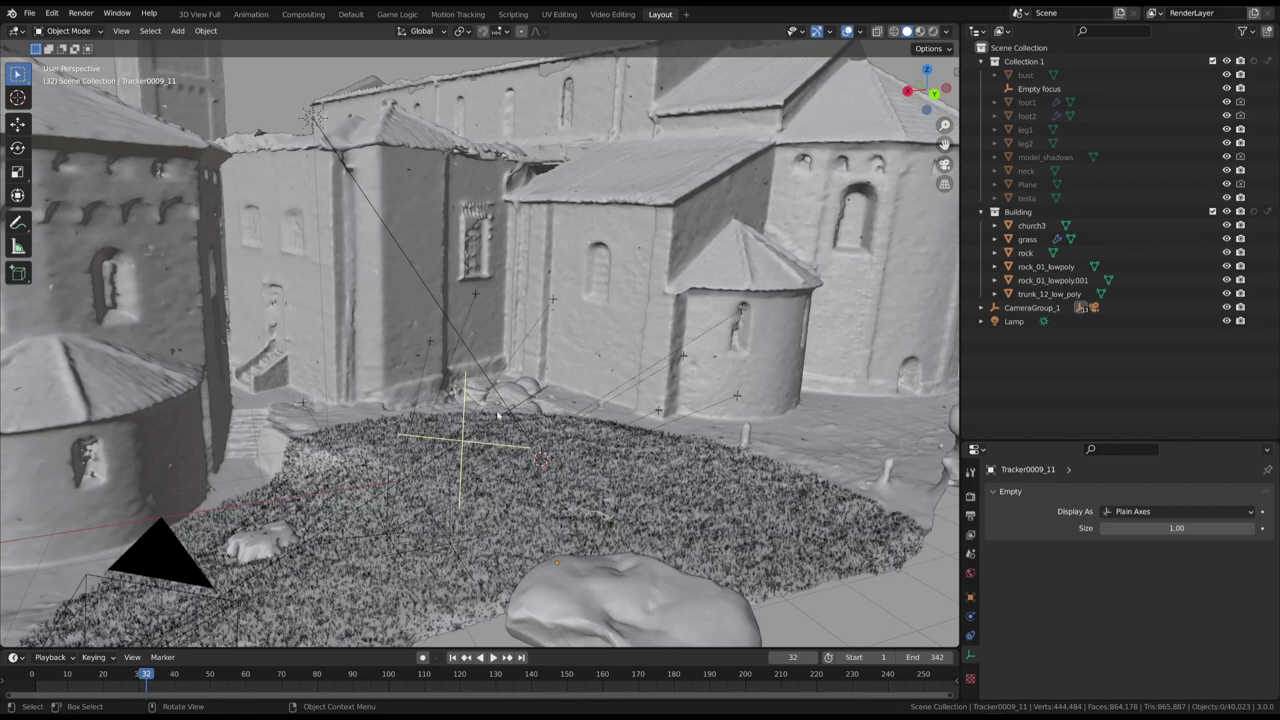
middle_drag(497, 414, 376, 400)
key(shift+grave)
key(w)
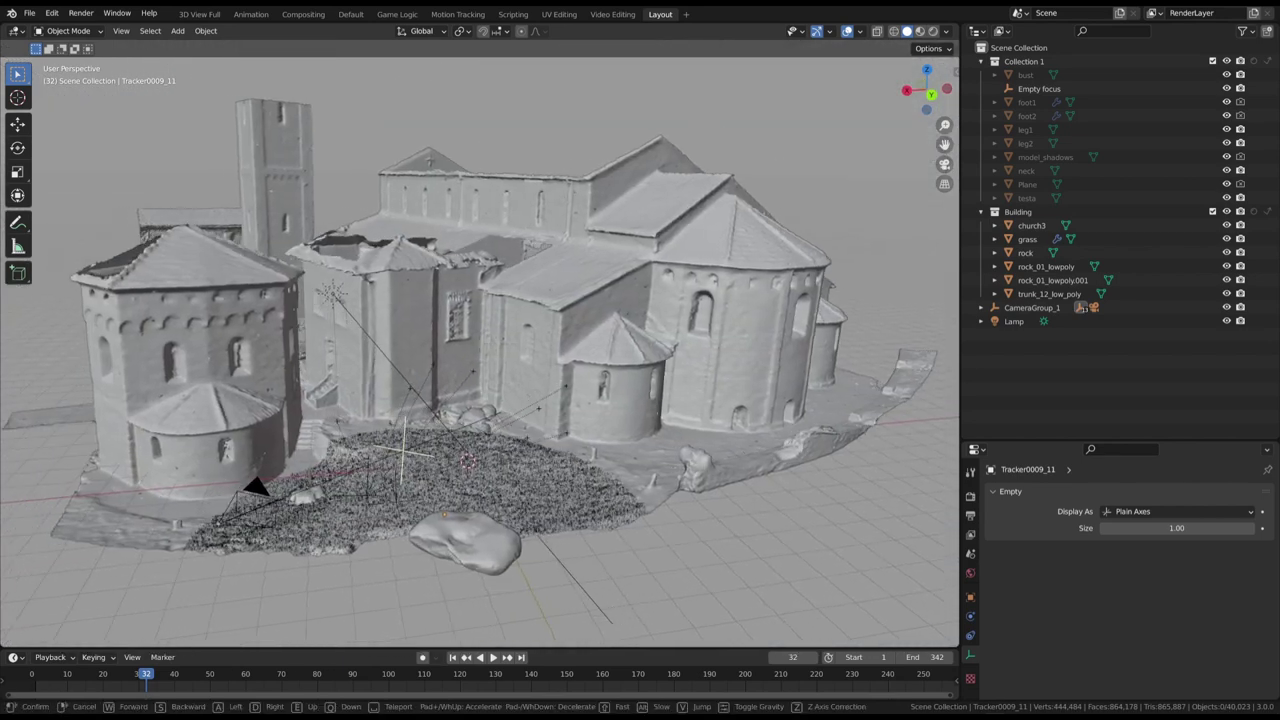
key(w)
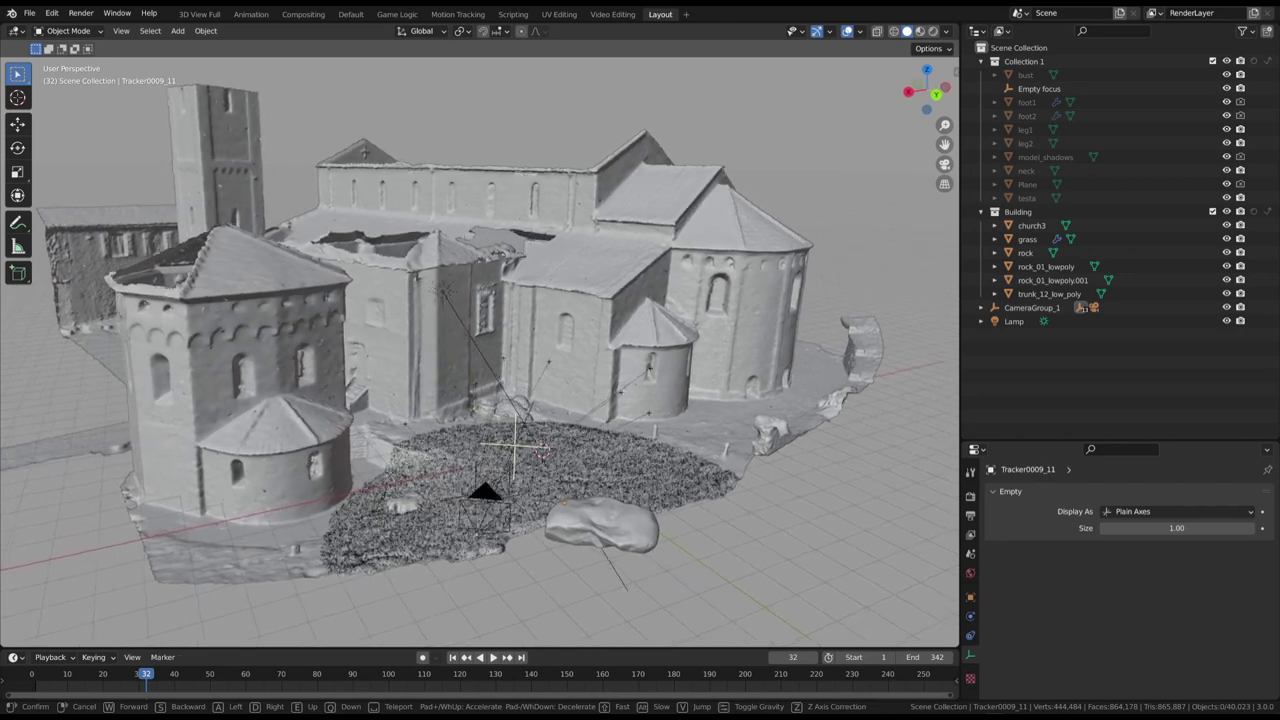
key(w)
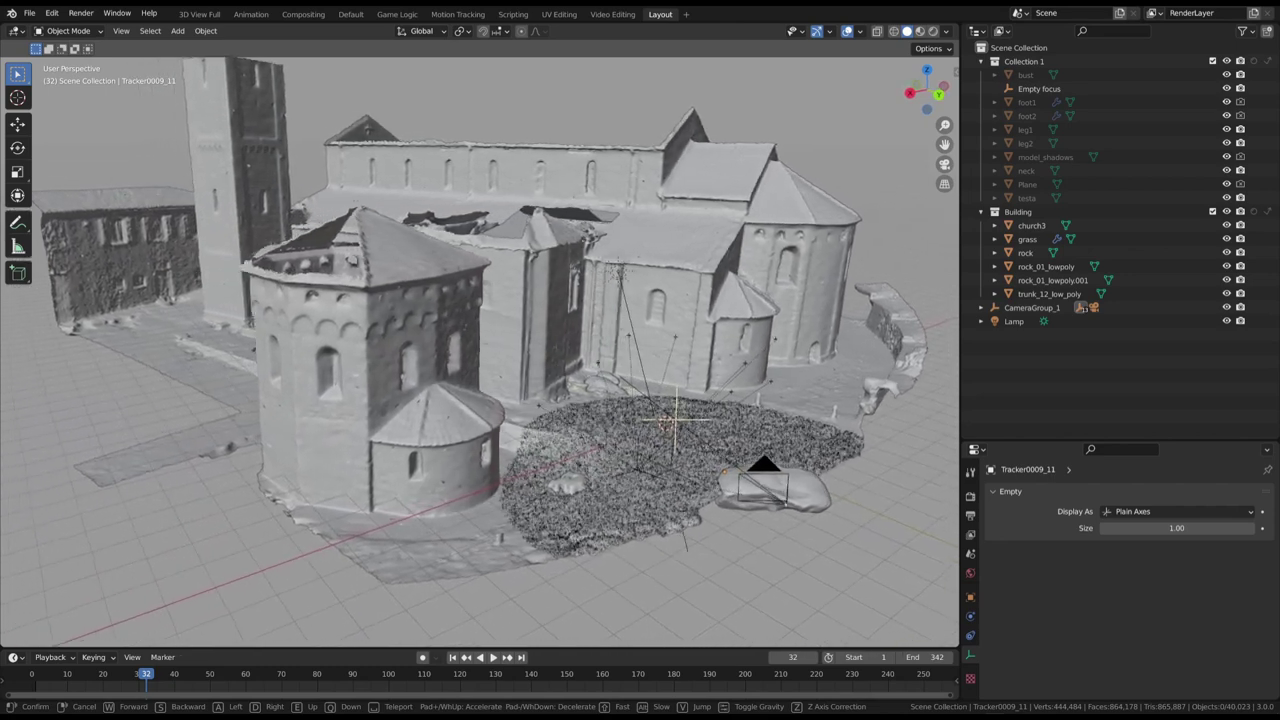
key(s)
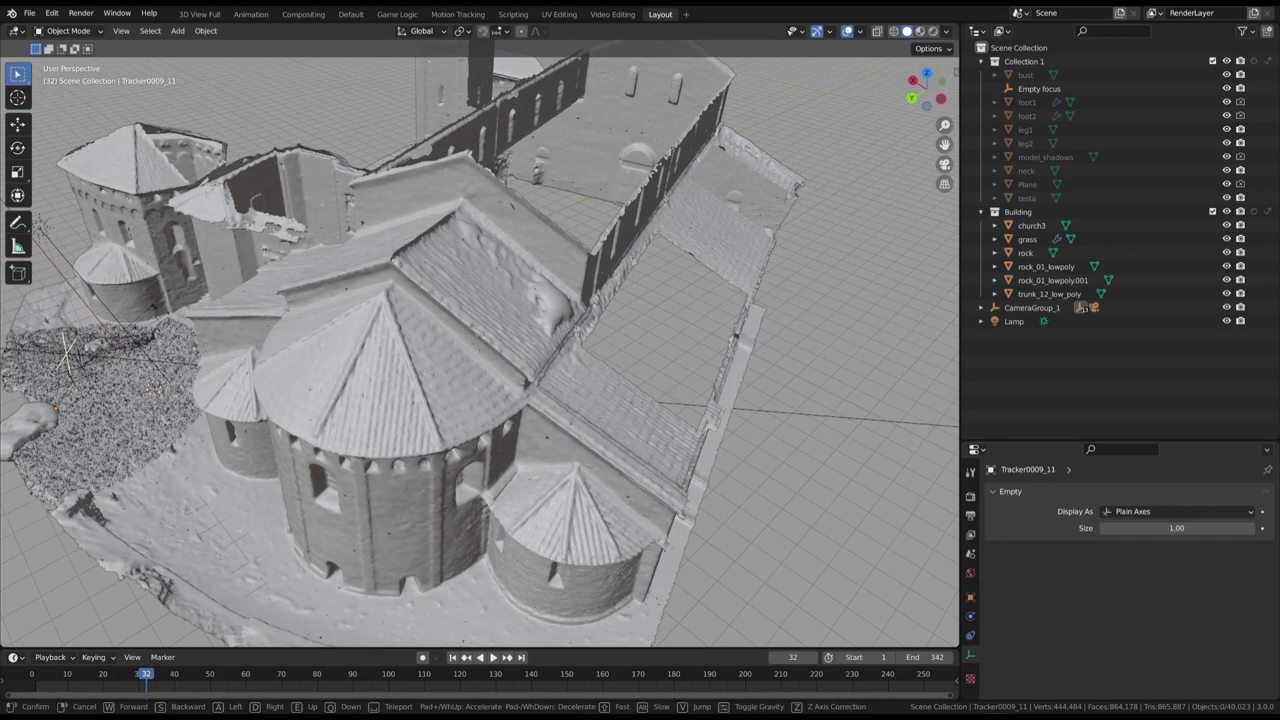
key(w)
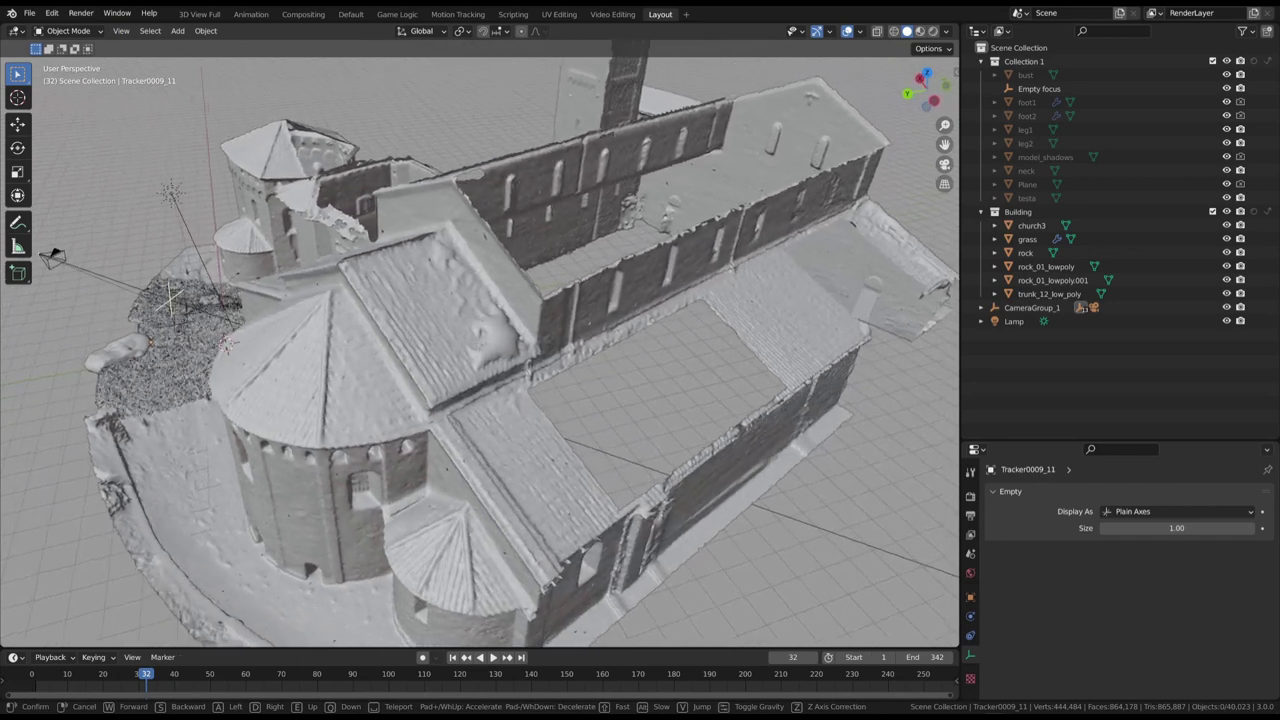
key(w)
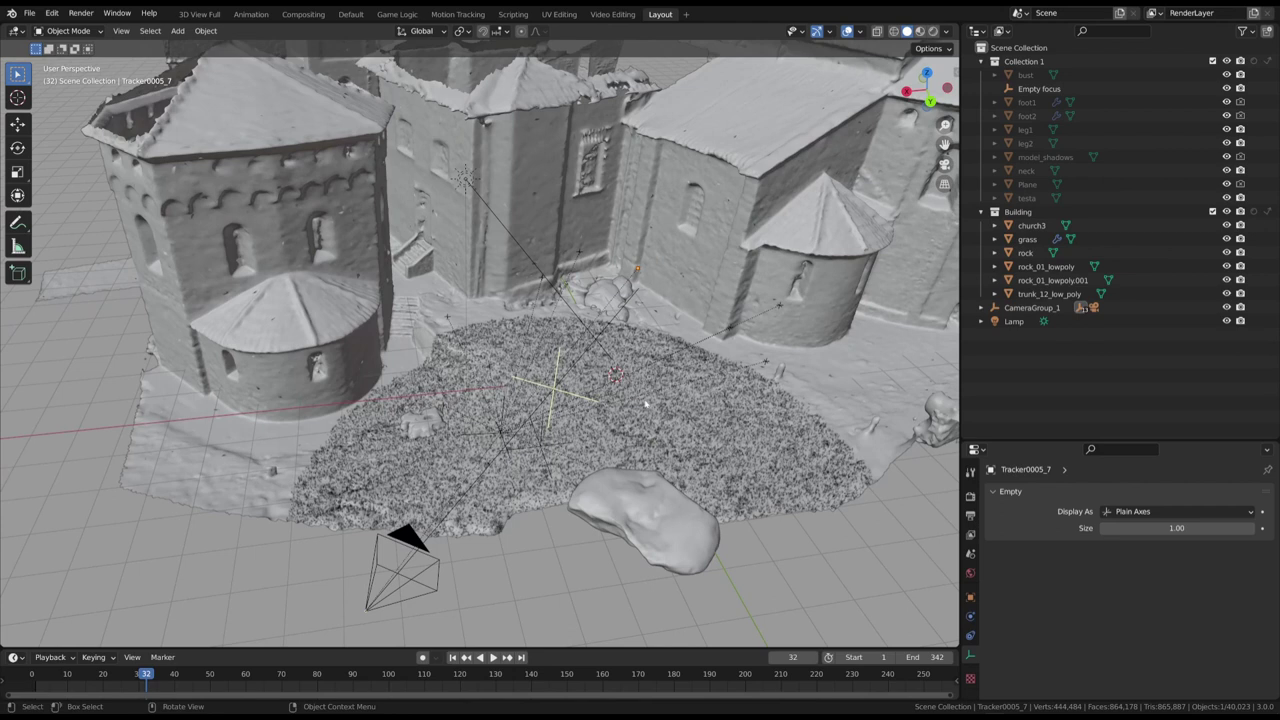
- Inspect the grass, rock, rock_01_lowpoly.001 and church3 objects
click(708, 406)
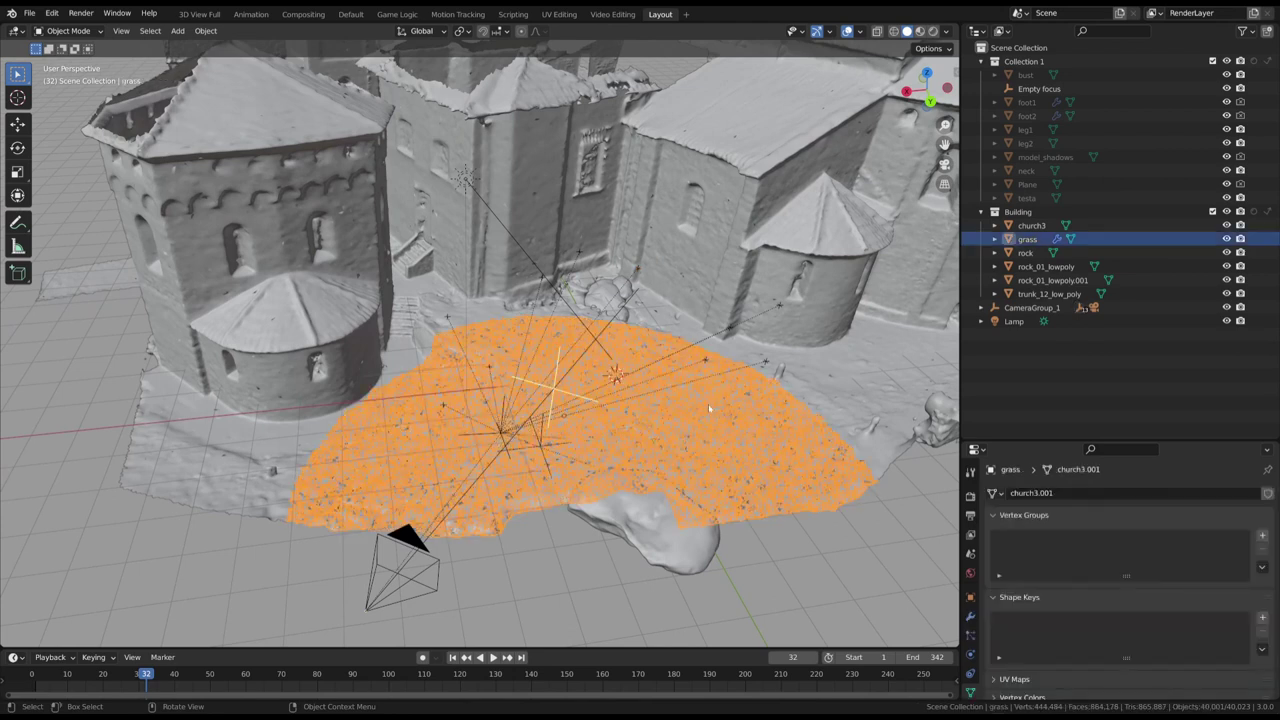
click(688, 549)
click(605, 292)
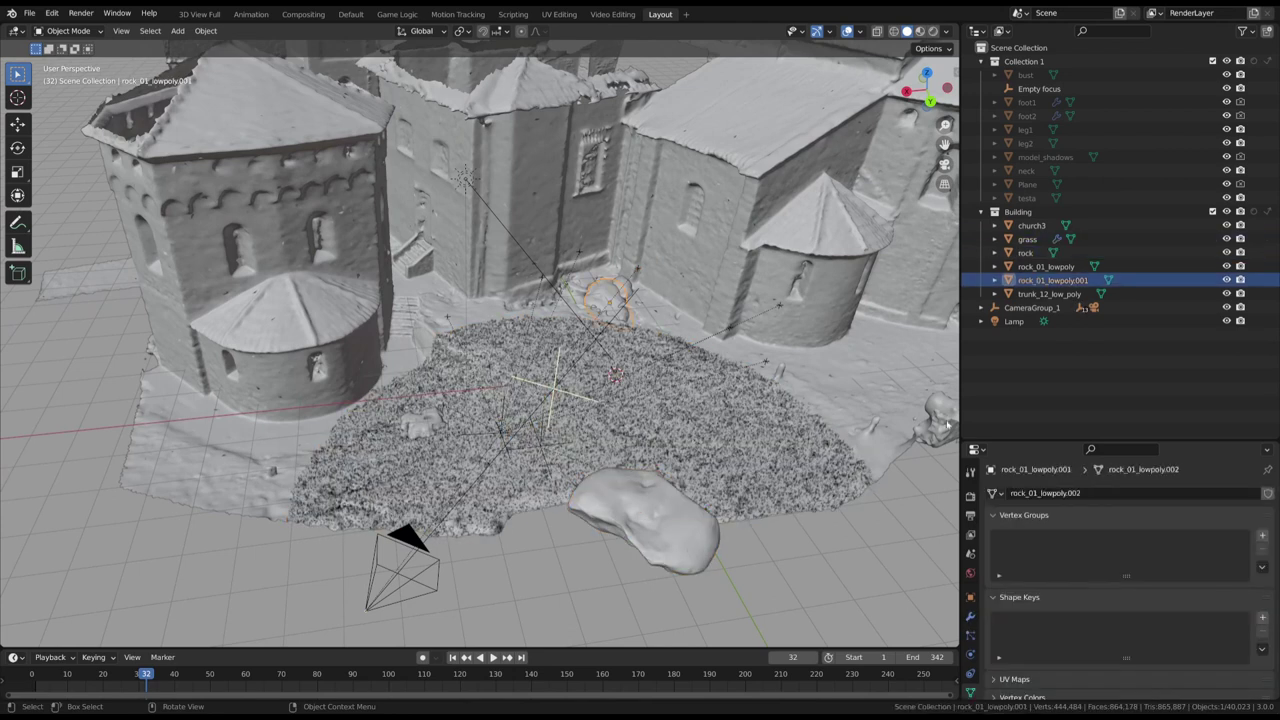
click(401, 432)
- Enable Show in Viewports for leg1 and leg2 and check through the camera
click(790, 578)
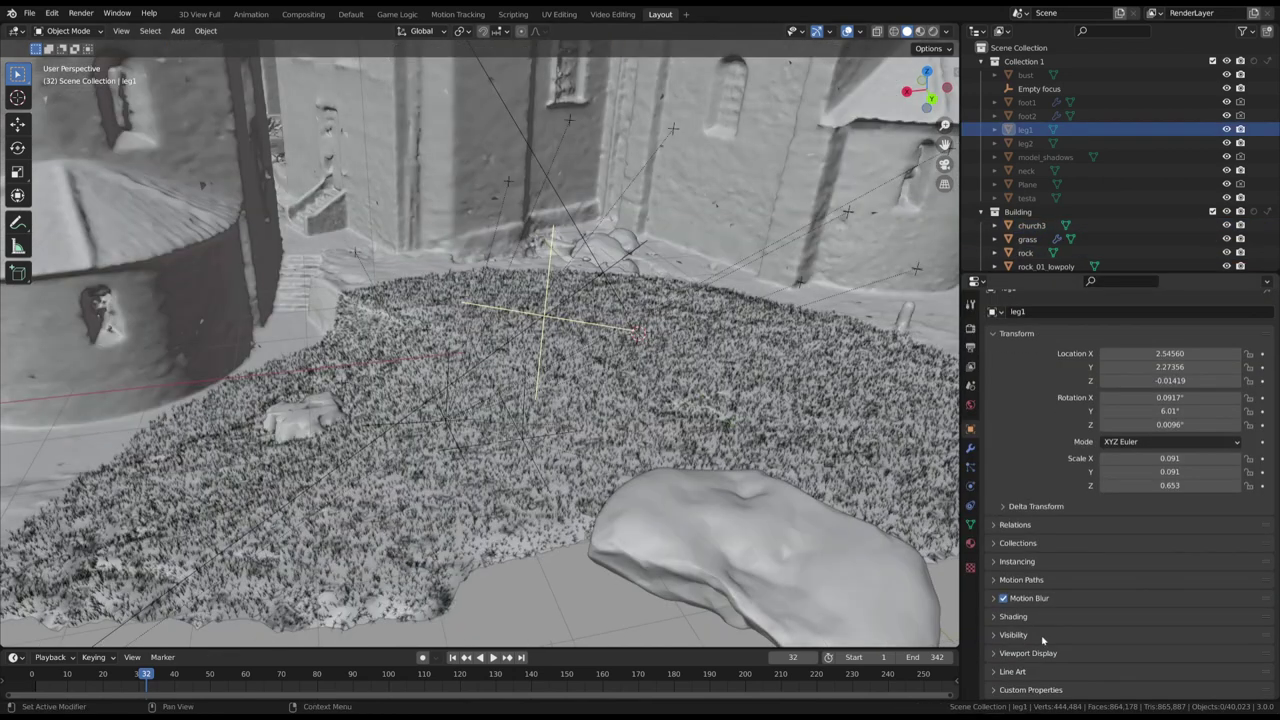
scroll(1139, 497, down, 4)
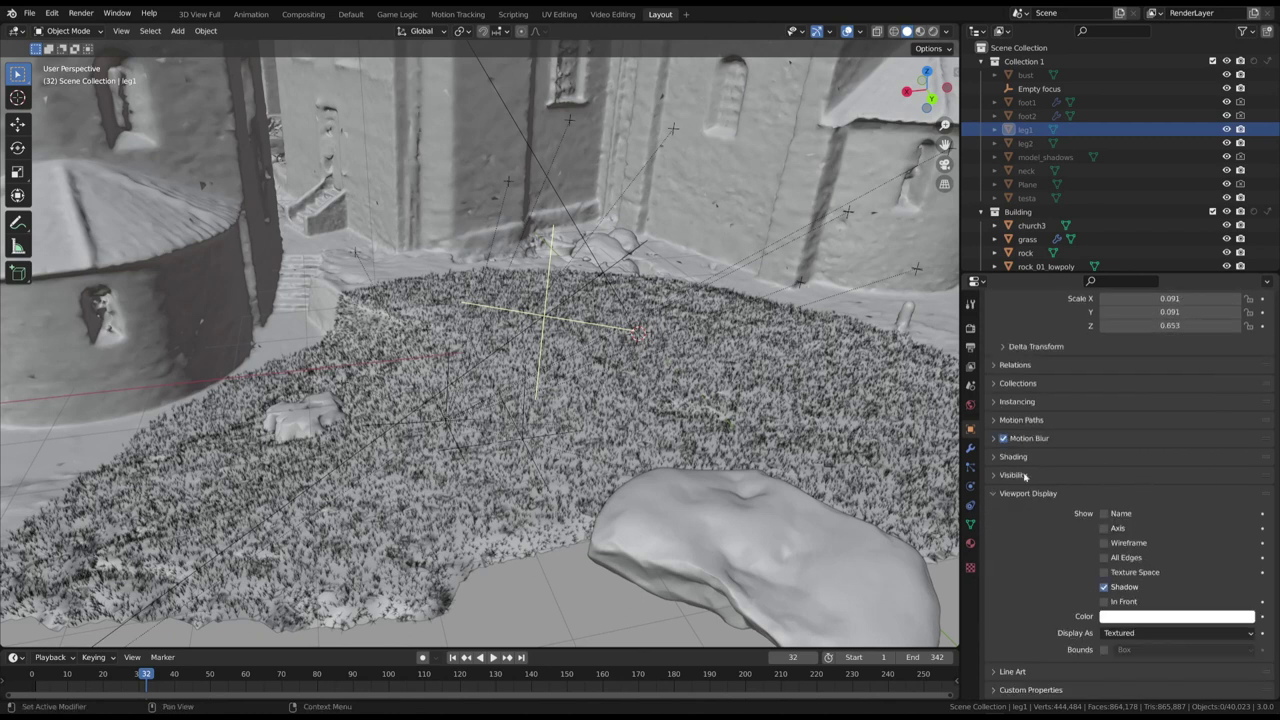
click(1024, 477)
click(1104, 511)
click(1026, 143)
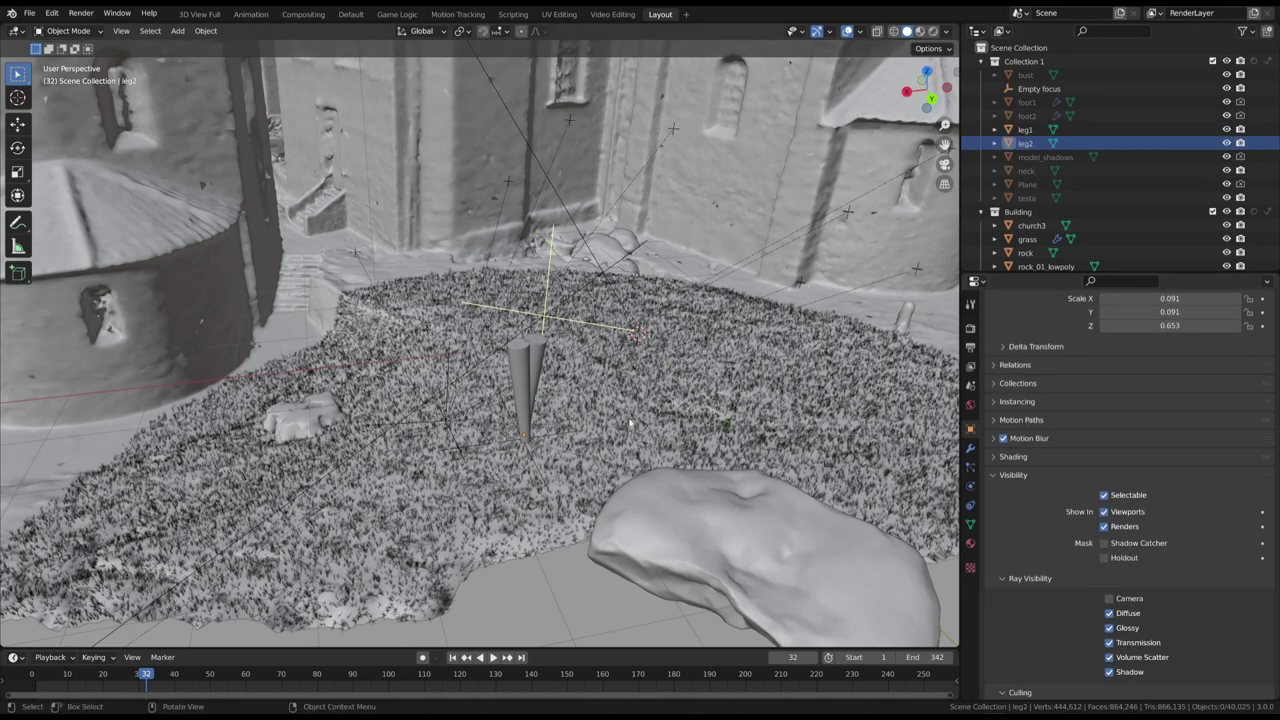
key(KP_0)
- Enable Show in Viewports for the neck, testa and bust parts
scroll(630, 425, down, 3)
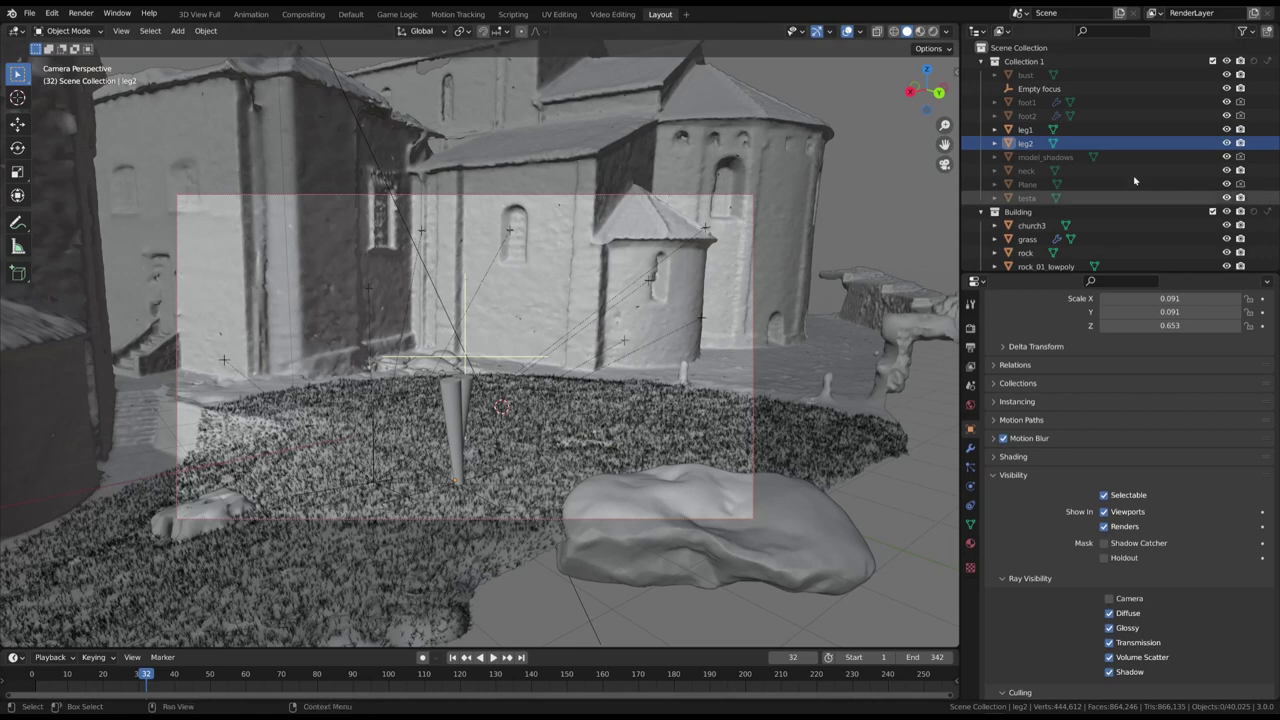
click(1027, 171)
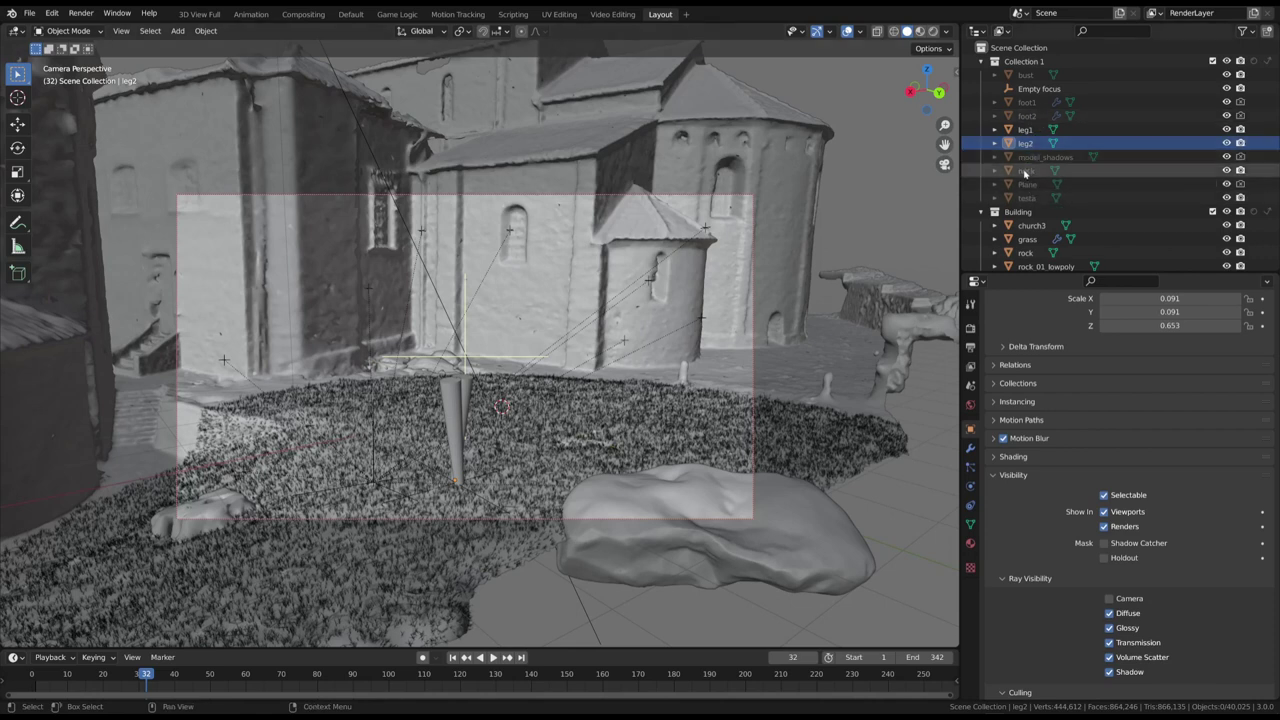
click(1128, 513)
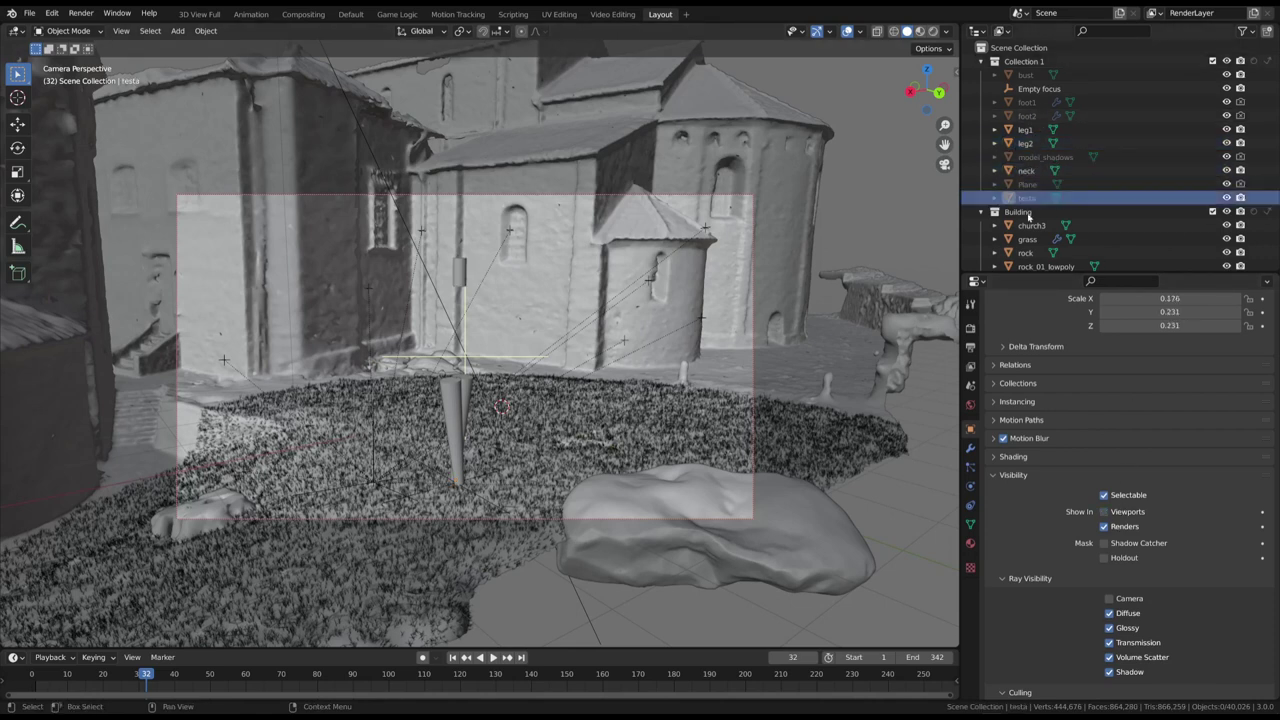
click(1105, 512)
click(1026, 75)
click(1106, 512)
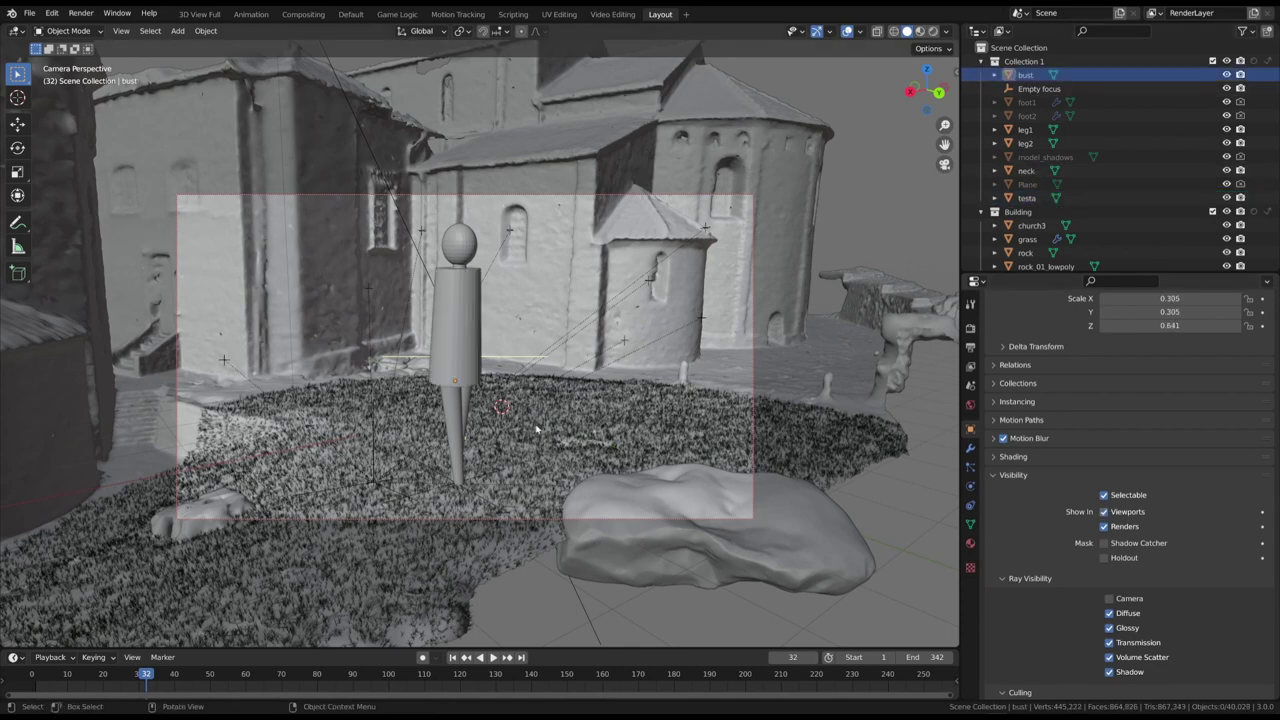
middle_drag(480, 410, 535, 418)
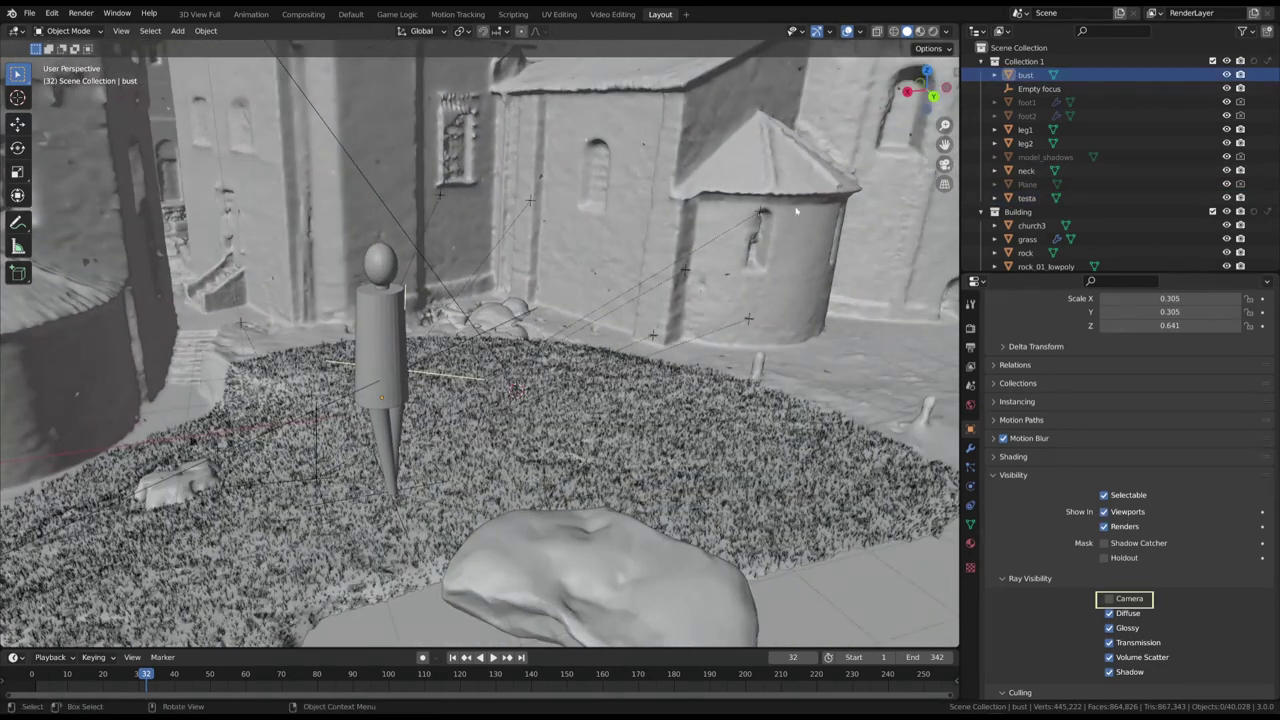
- View the rendered churchyard without overlays through the tracked camera
key(z)
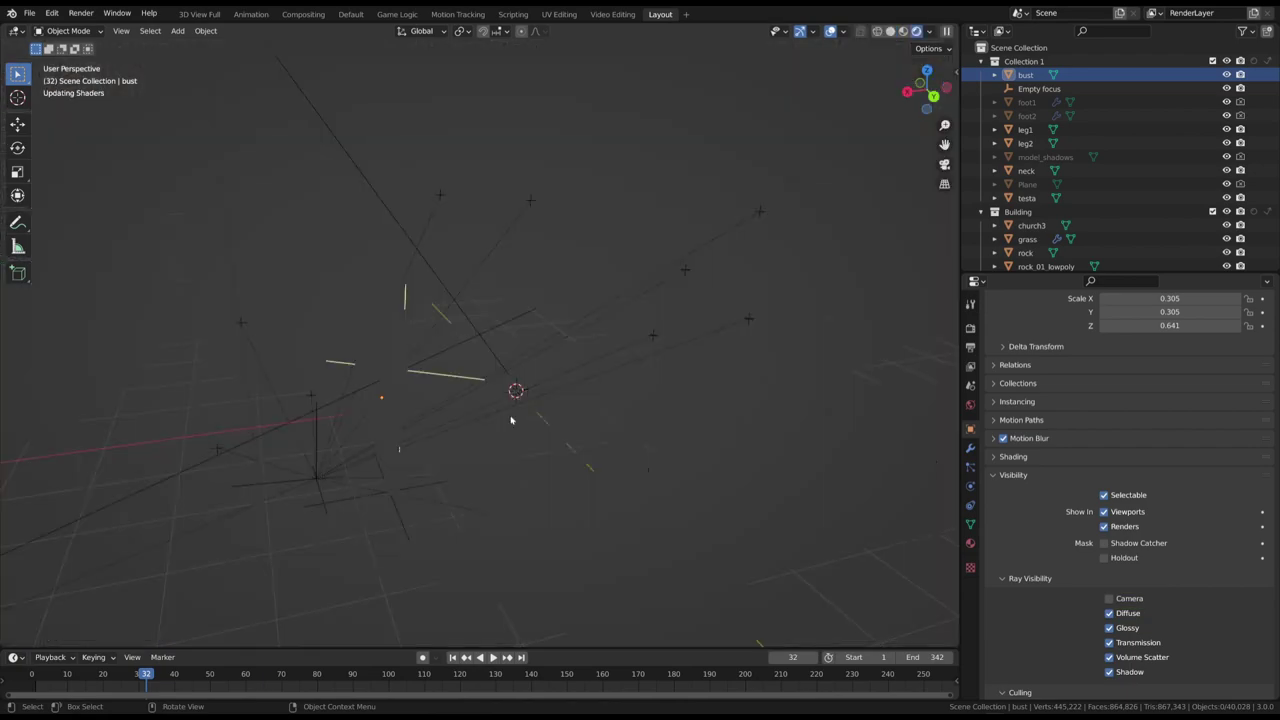
click(830, 31)
middle_drag(407, 545, 532, 417)
key(KP_0)
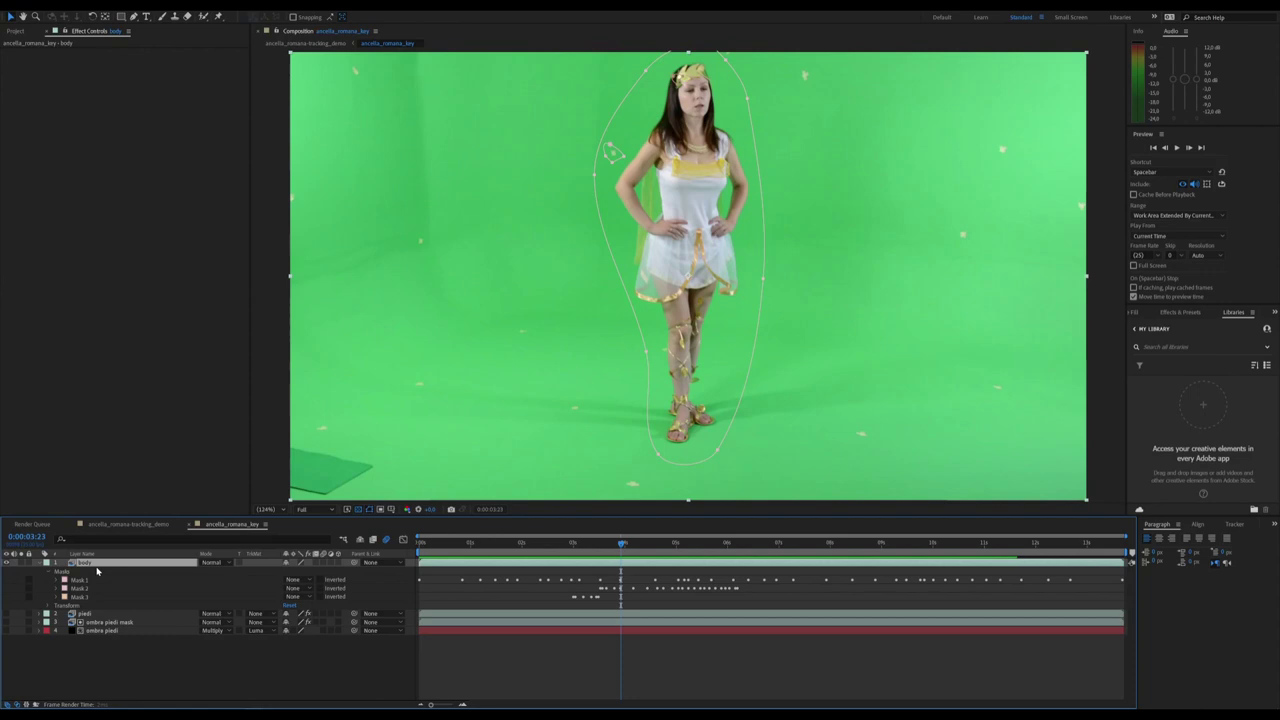
- Apply Keylight to the body layer, then scrub and play the shot to check the key
right_click(97, 571)
click(200, 14)
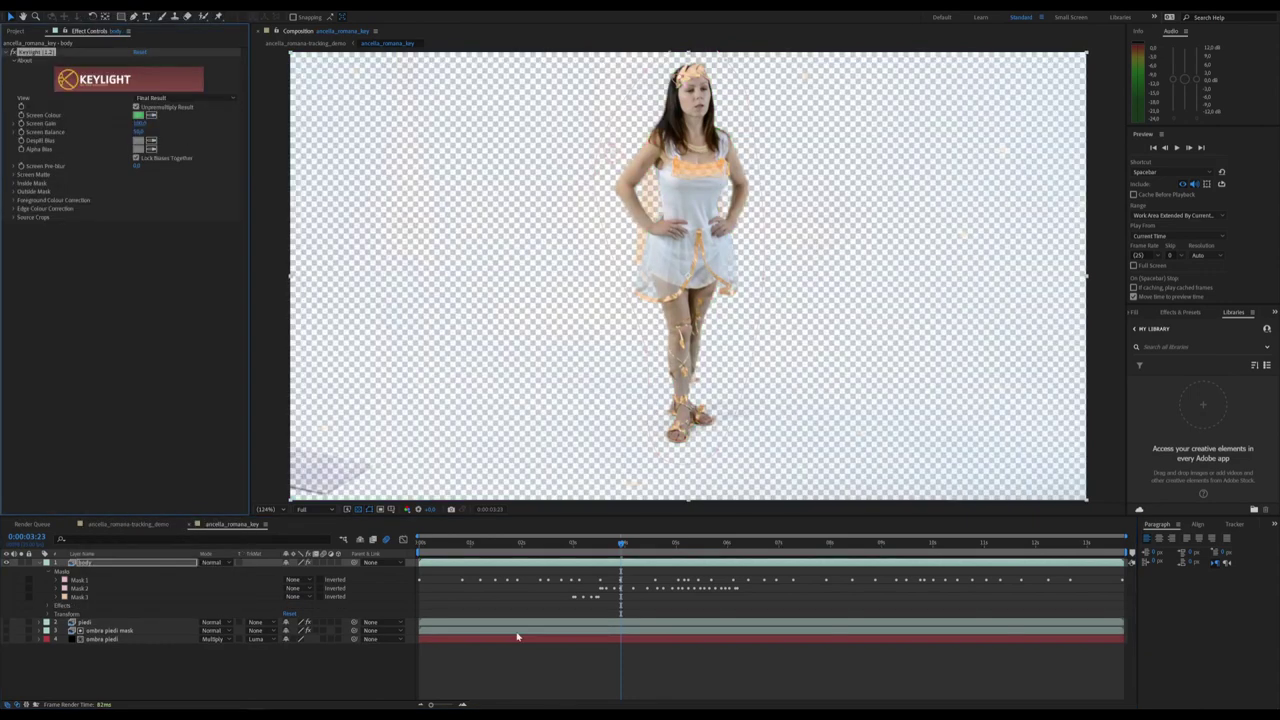
drag(621, 543, 717, 553)
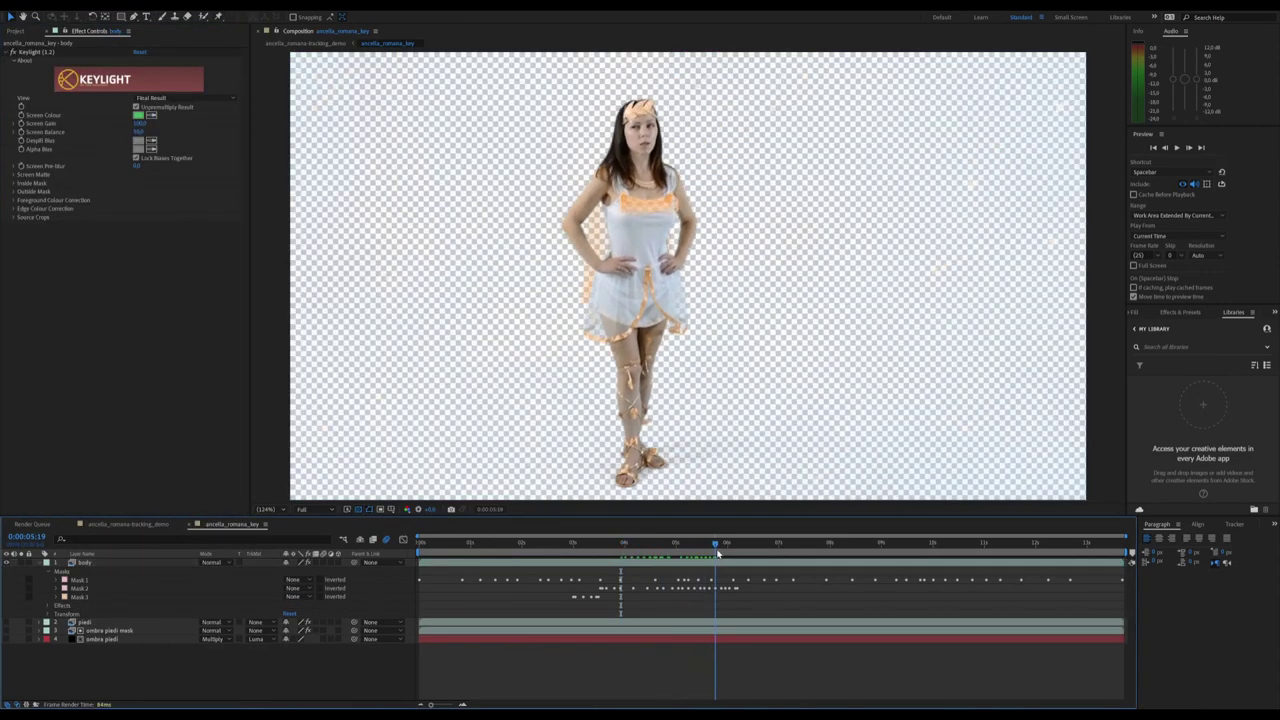
key(space)
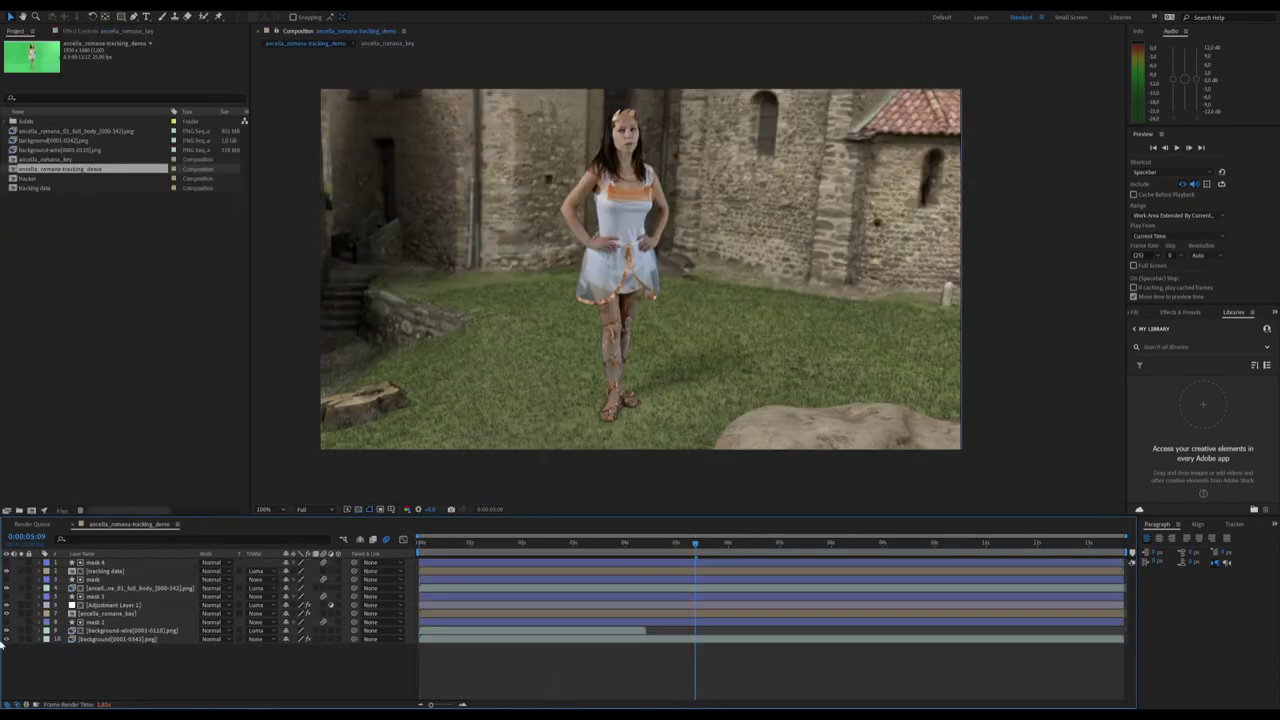
- Toggle the background plate and transparency grid to compare the keyed actress against the abbey render
click(6, 639)
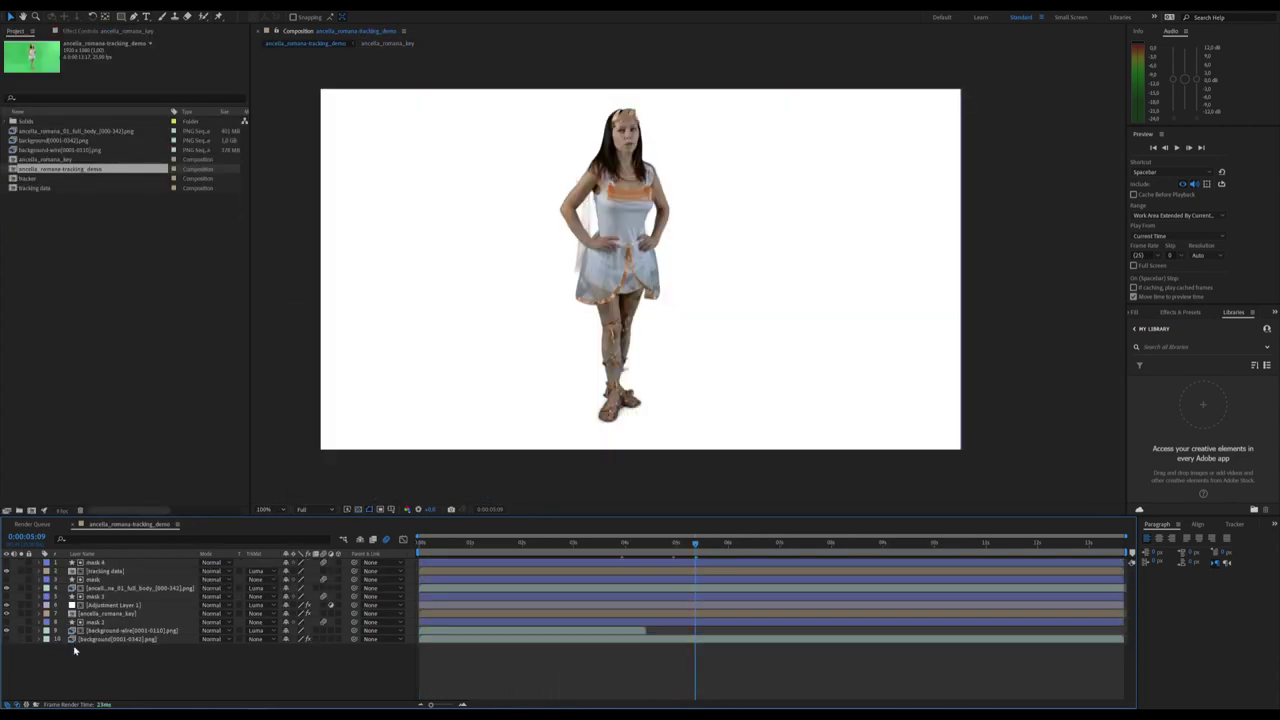
click(358, 510)
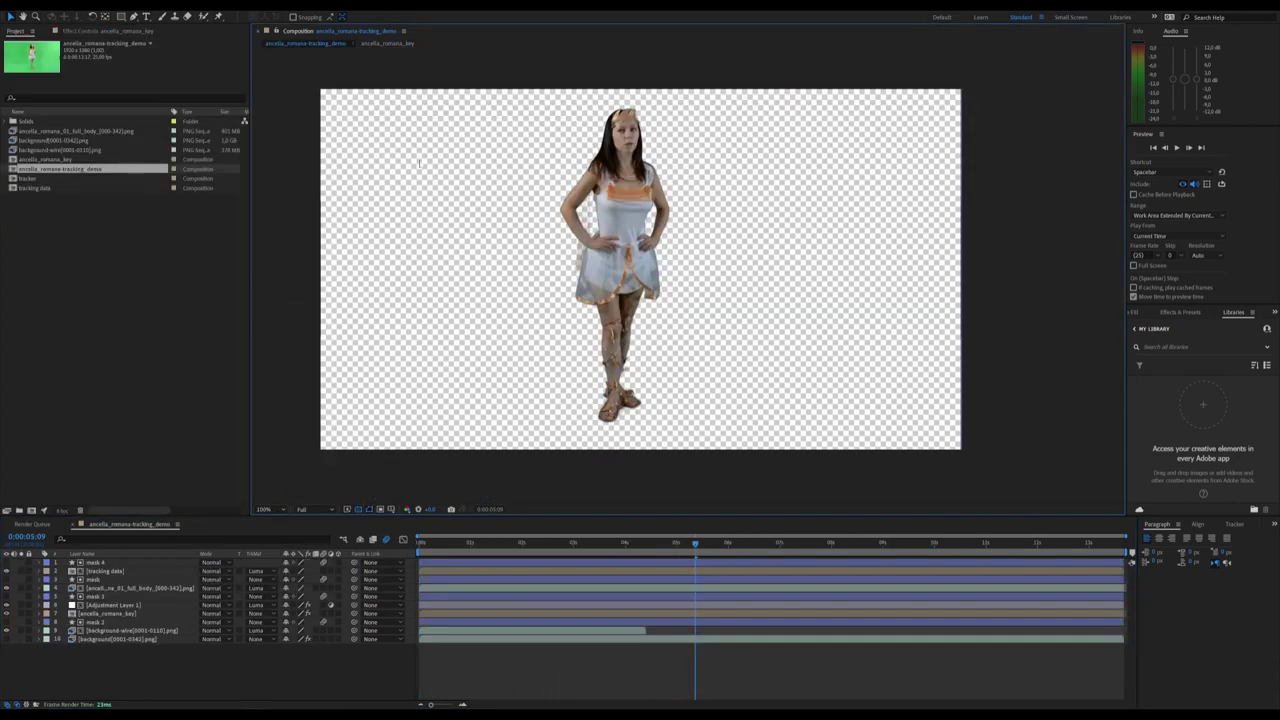
click(6, 639)
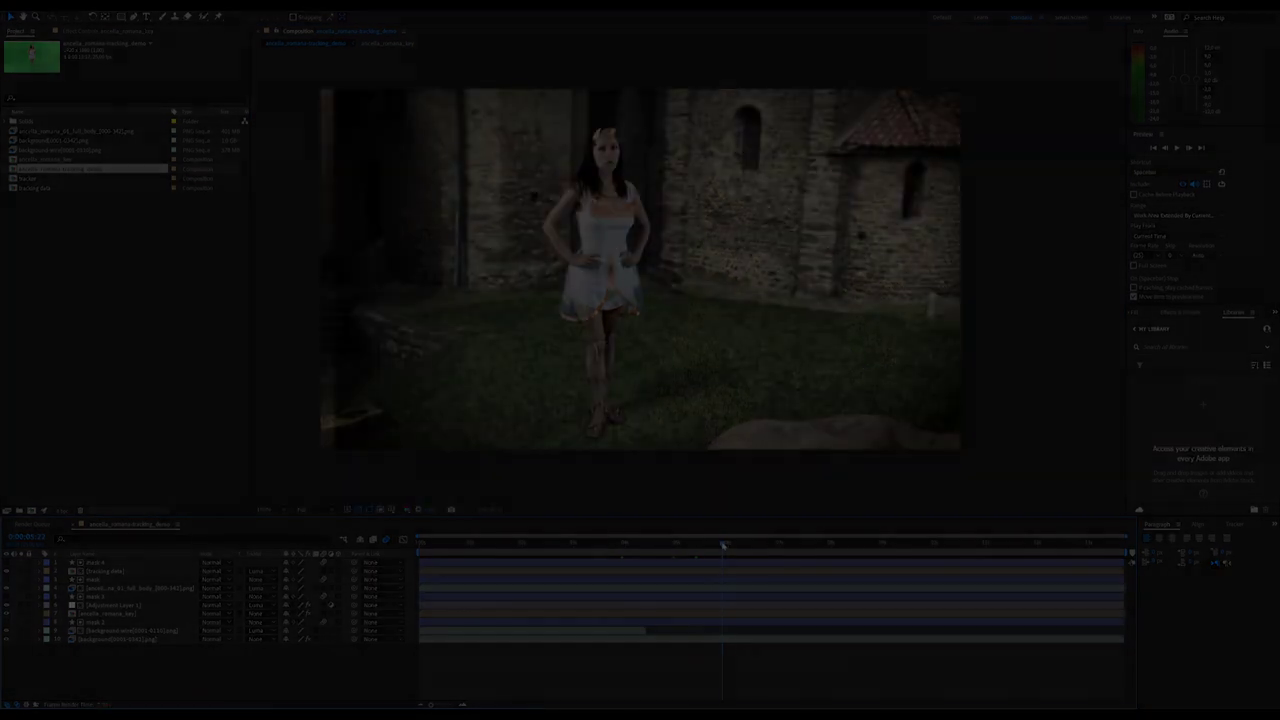